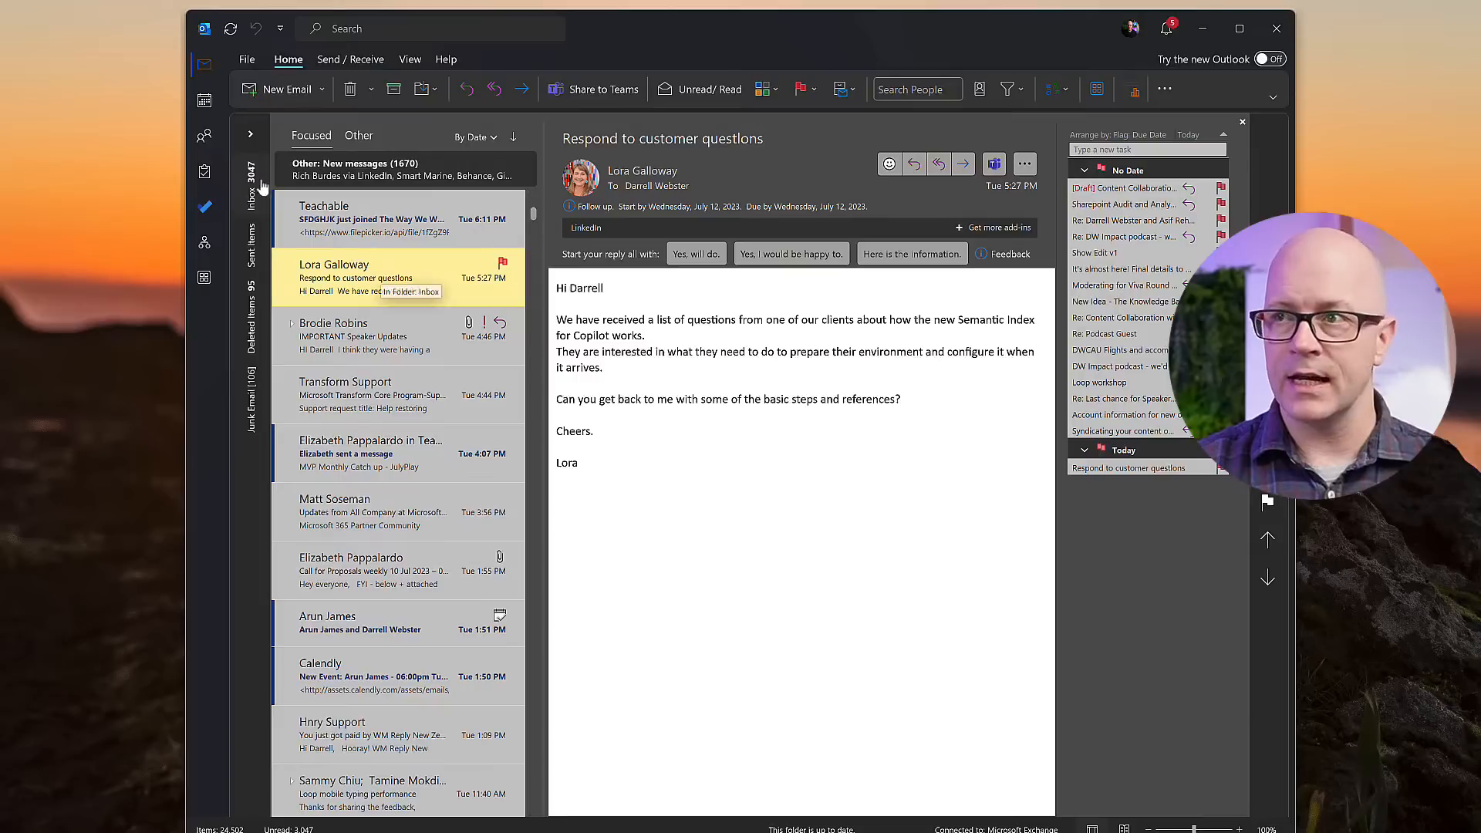
Switch to the calendar and schedule the flagged "Respond to customer questions" task on Wednesday, July 12 at 2 PM.
{"action": "left_click", "coordinate": [204, 100]}
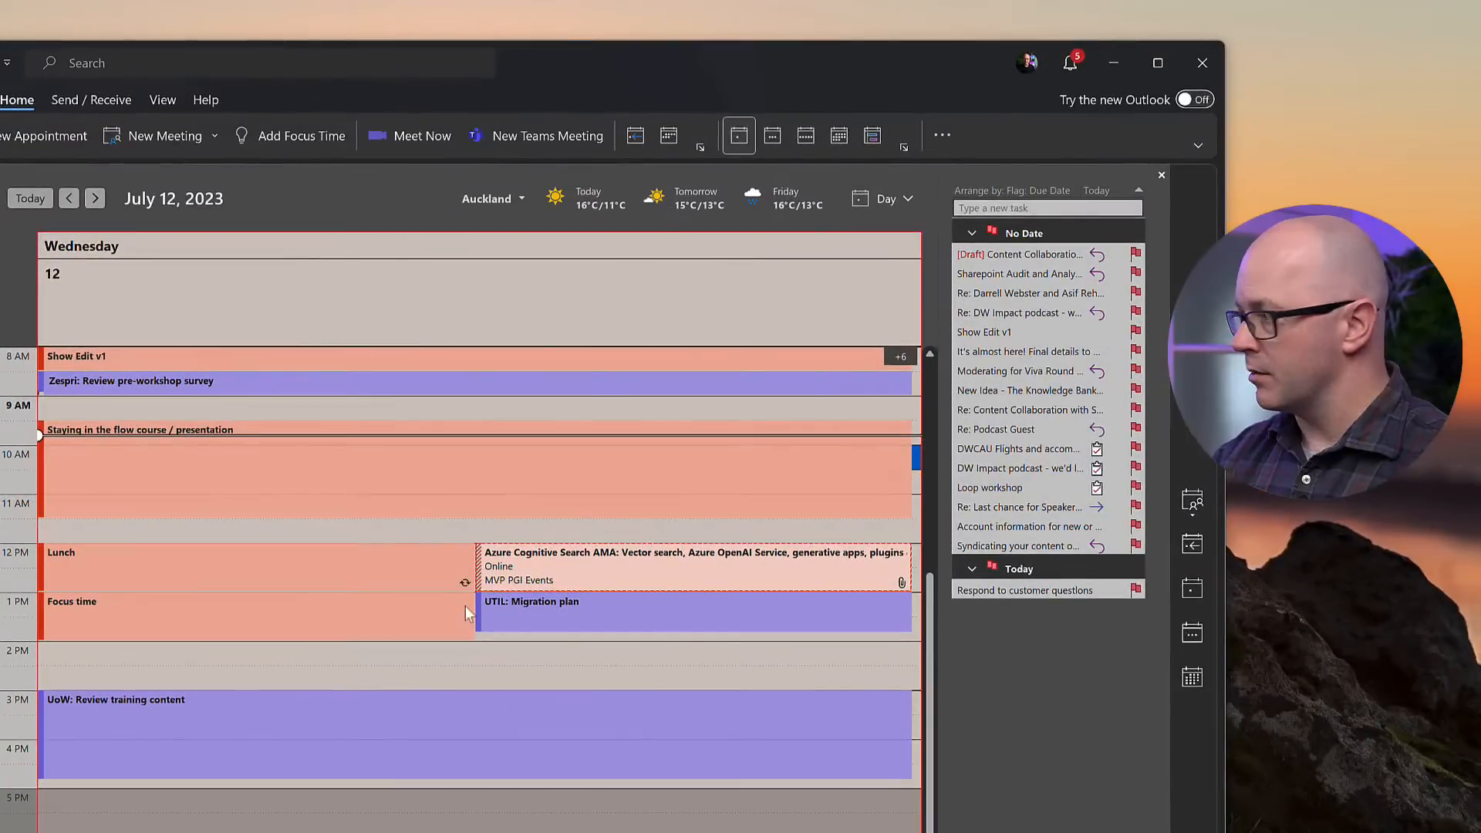
{"action": "mouse_move", "coordinate": [651, 504]}
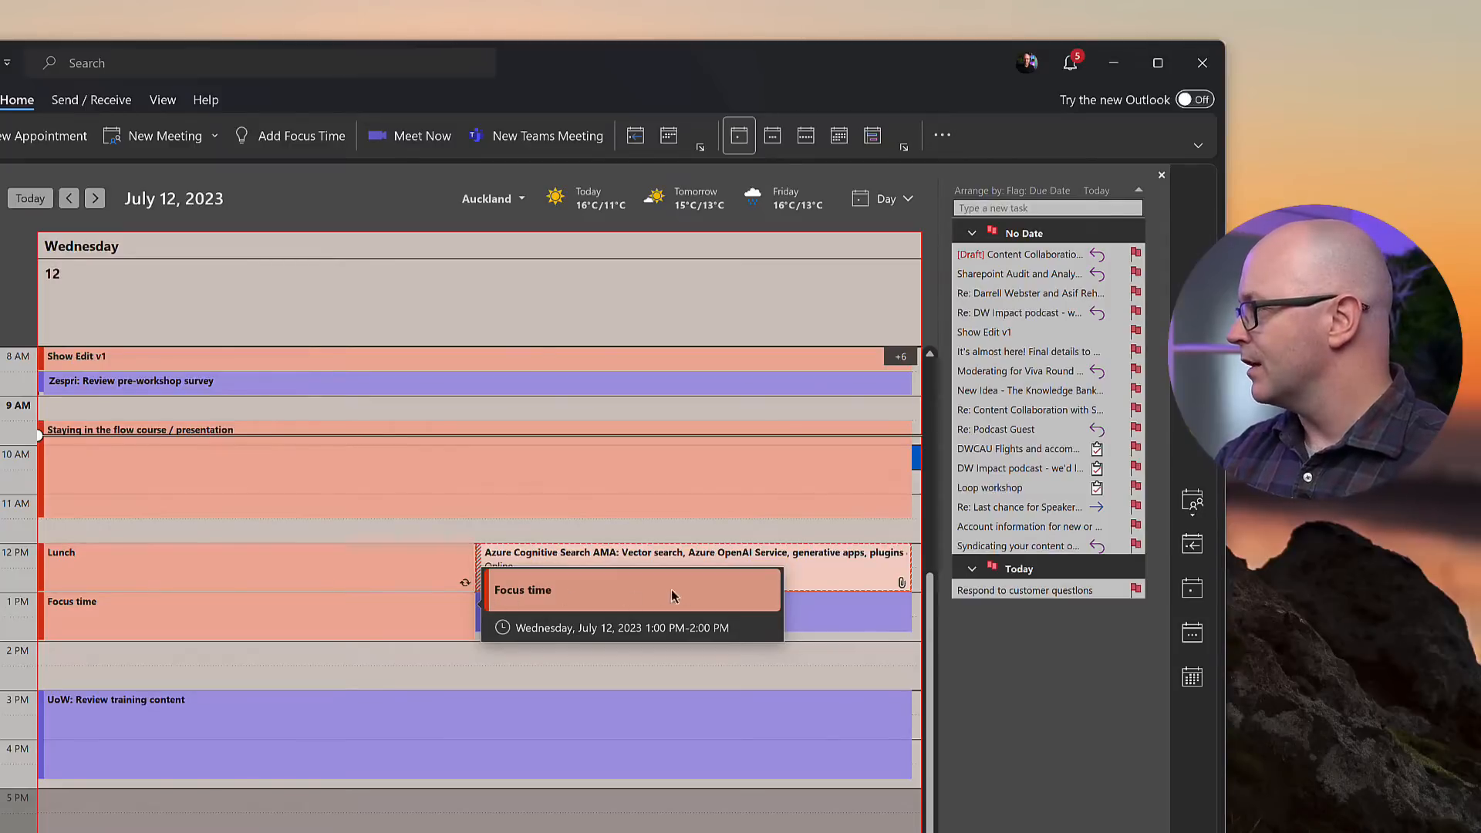
{"action": "left_click", "coordinate": [1025, 592]}
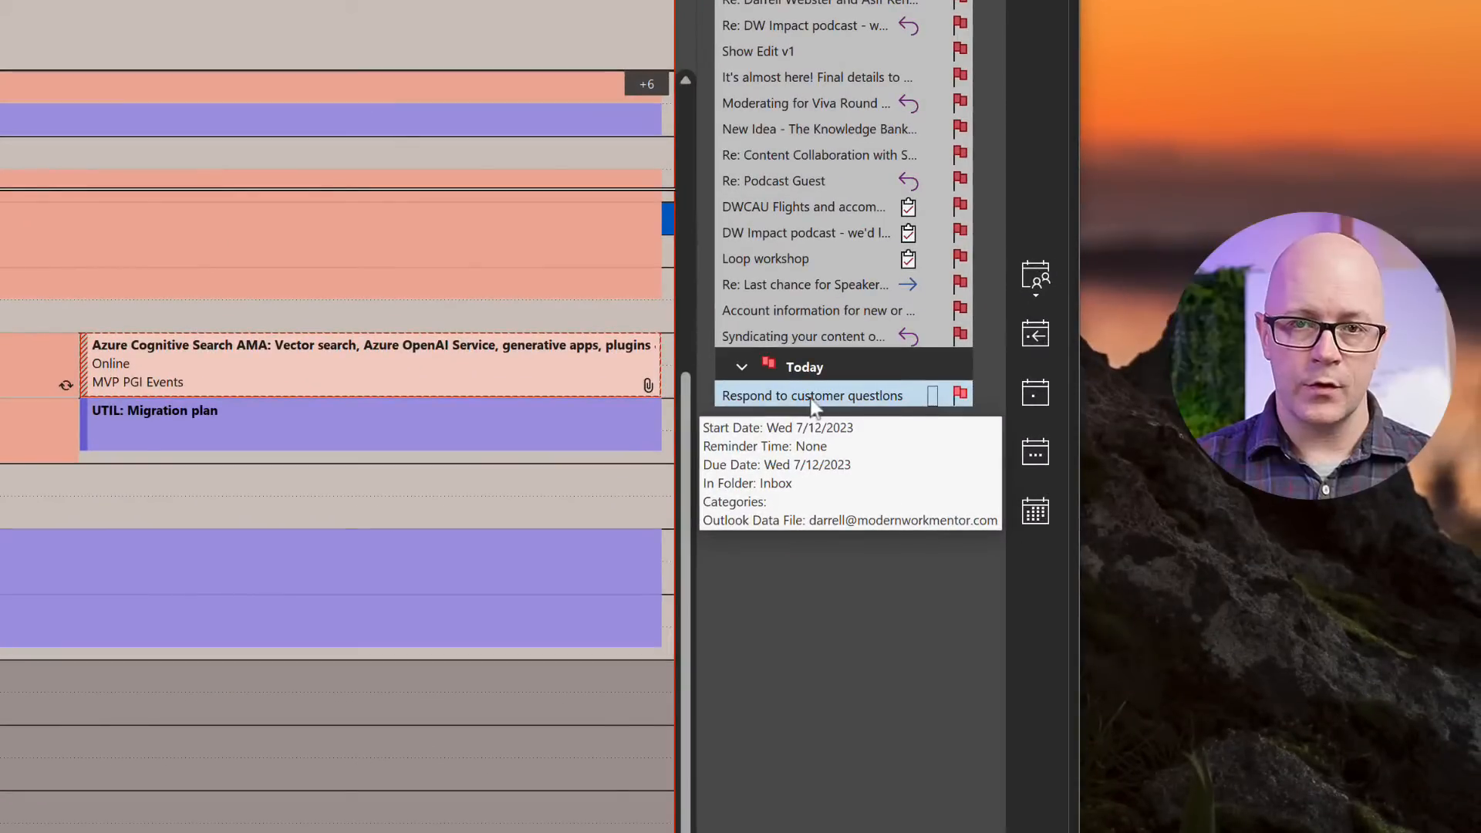
{"action": "left_click_drag", "start_coordinate": [808, 395], "coordinate": [300, 426]}
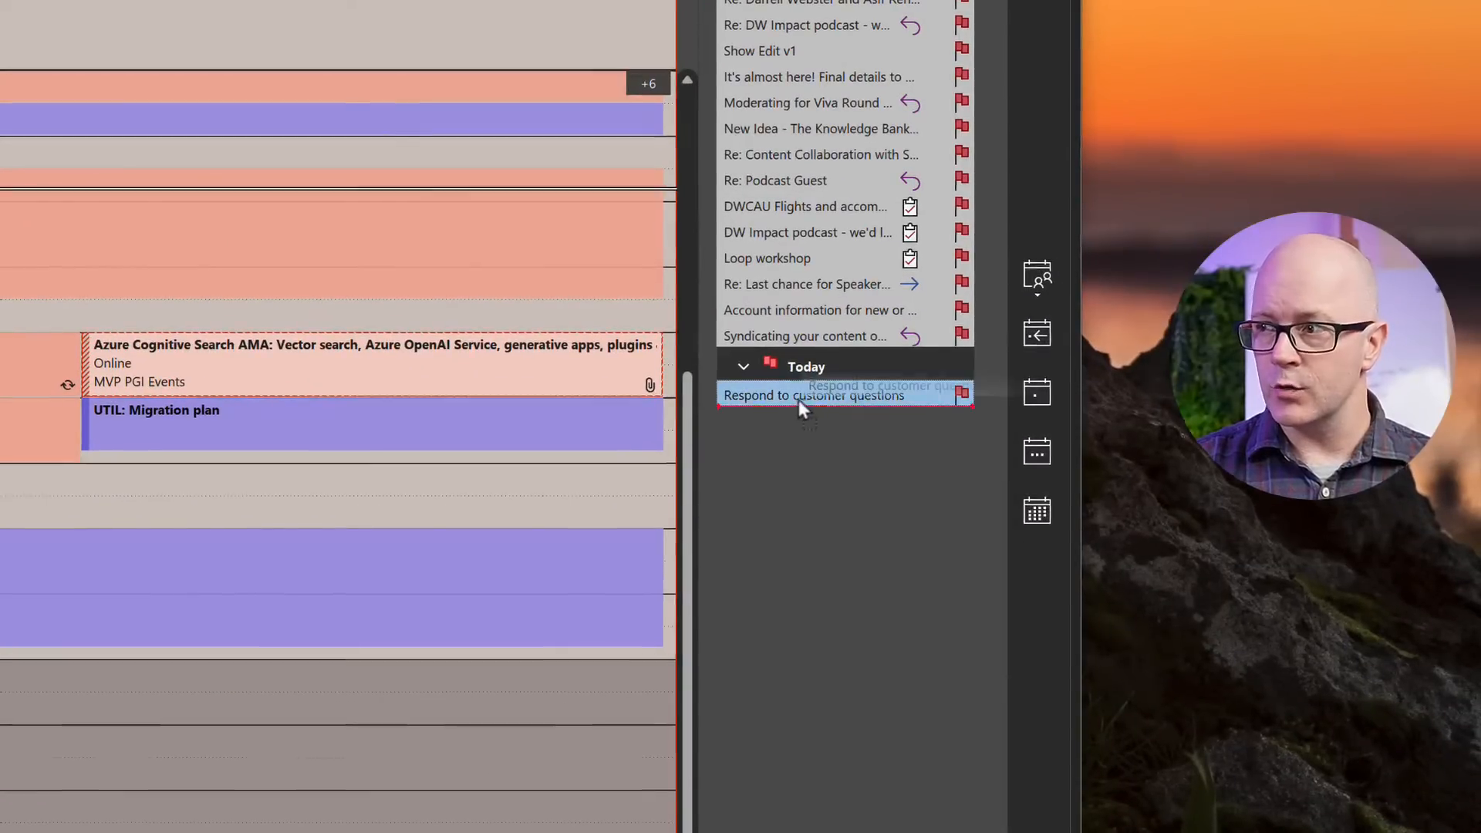
{"action": "left_click_drag", "start_coordinate": [508, 379], "coordinate": [357, 447]}
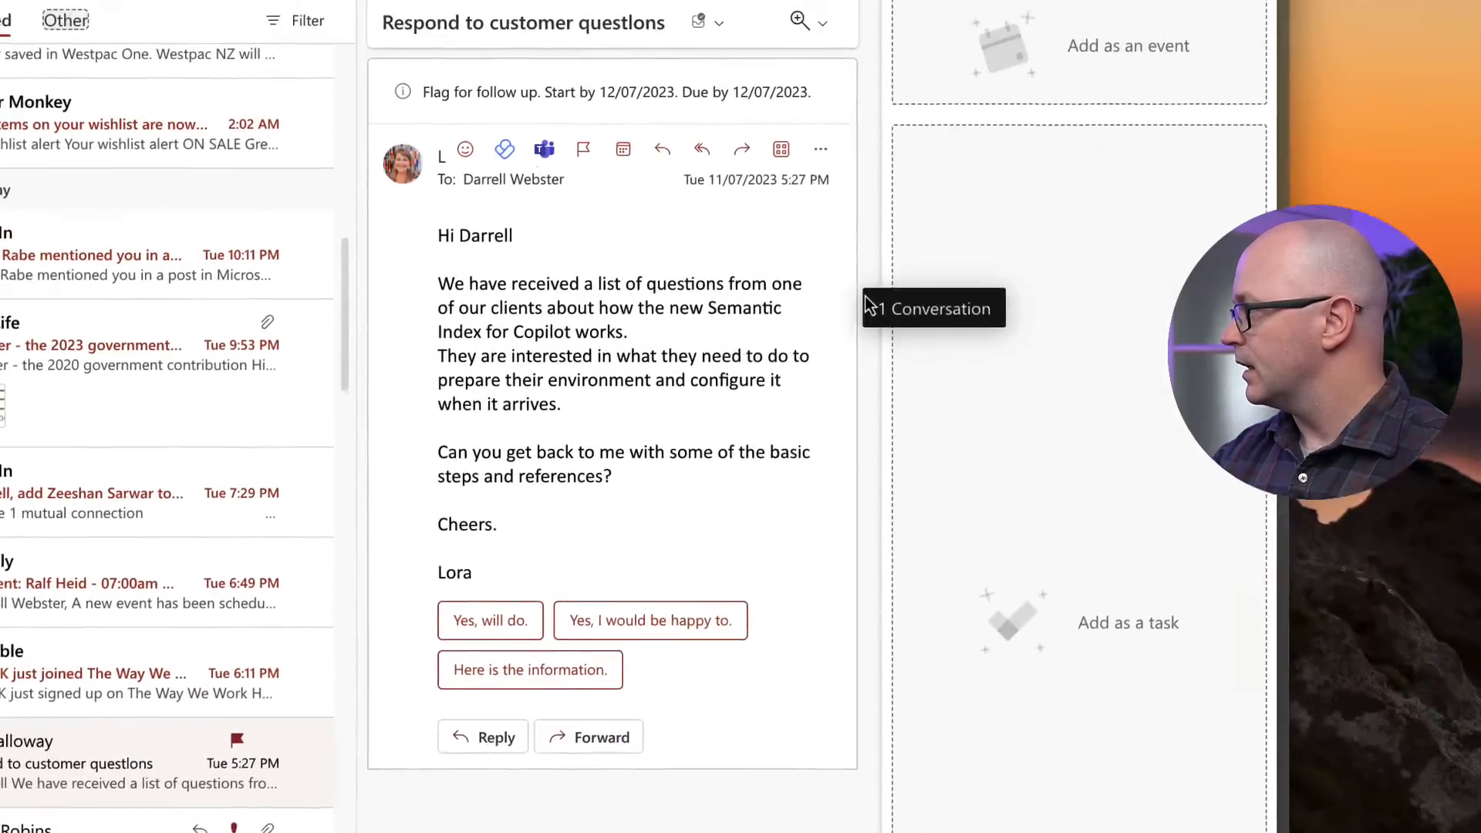
Add the "Respond to customer questions" email to the To Do list as a task in Outlook on the web.
{"action": "left_click_drag", "start_coordinate": [866, 301], "coordinate": [974, 284]}
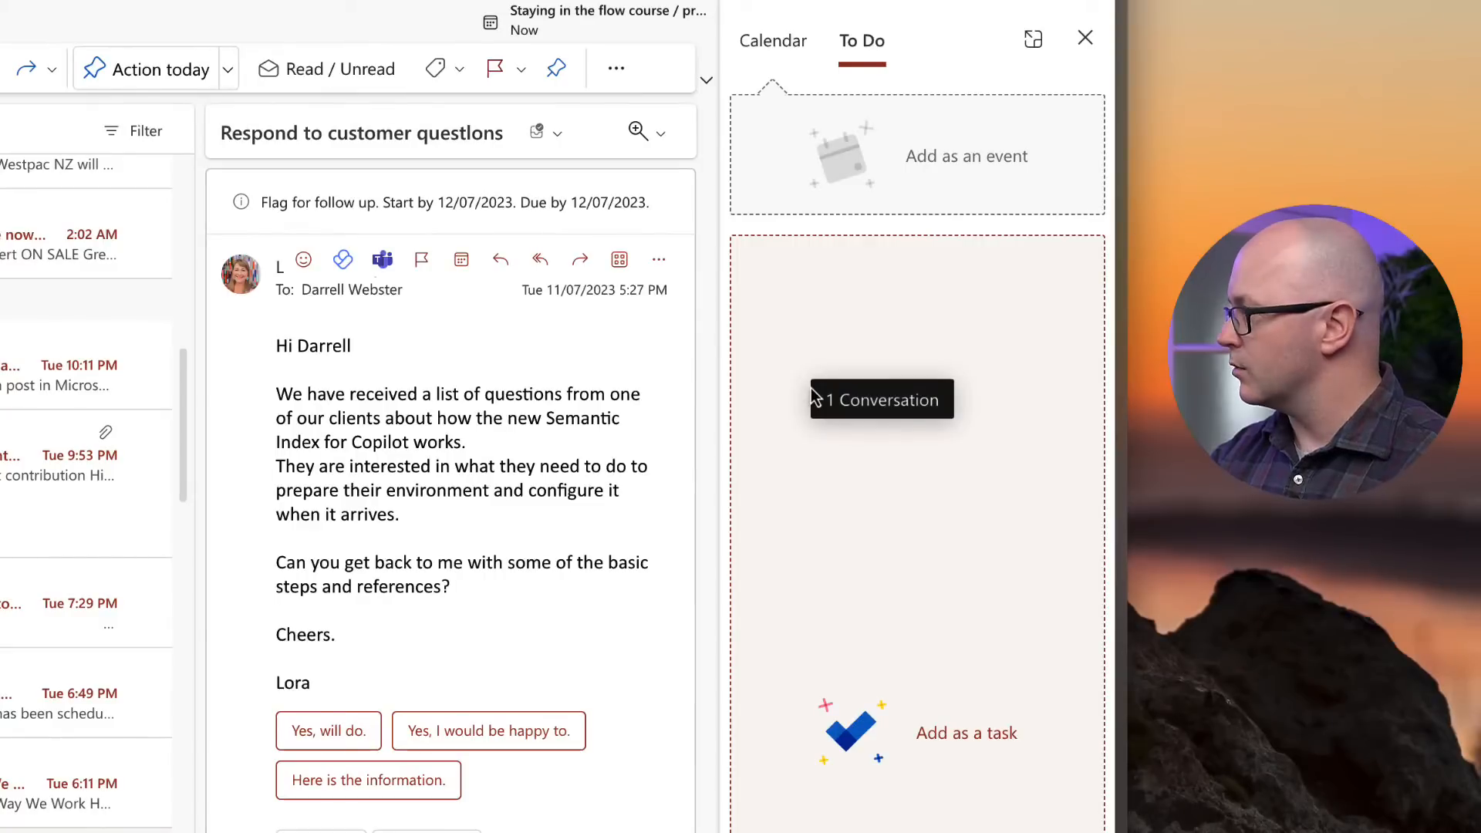
{"action": "mouse_move", "coordinate": [814, 398]}
{"action": "left_mouse_down"}
{"action": "mouse_move", "coordinate": [807, 483]}
{"action": "mouse_move", "coordinate": [810, 409]}
{"action": "left_mouse_up"}
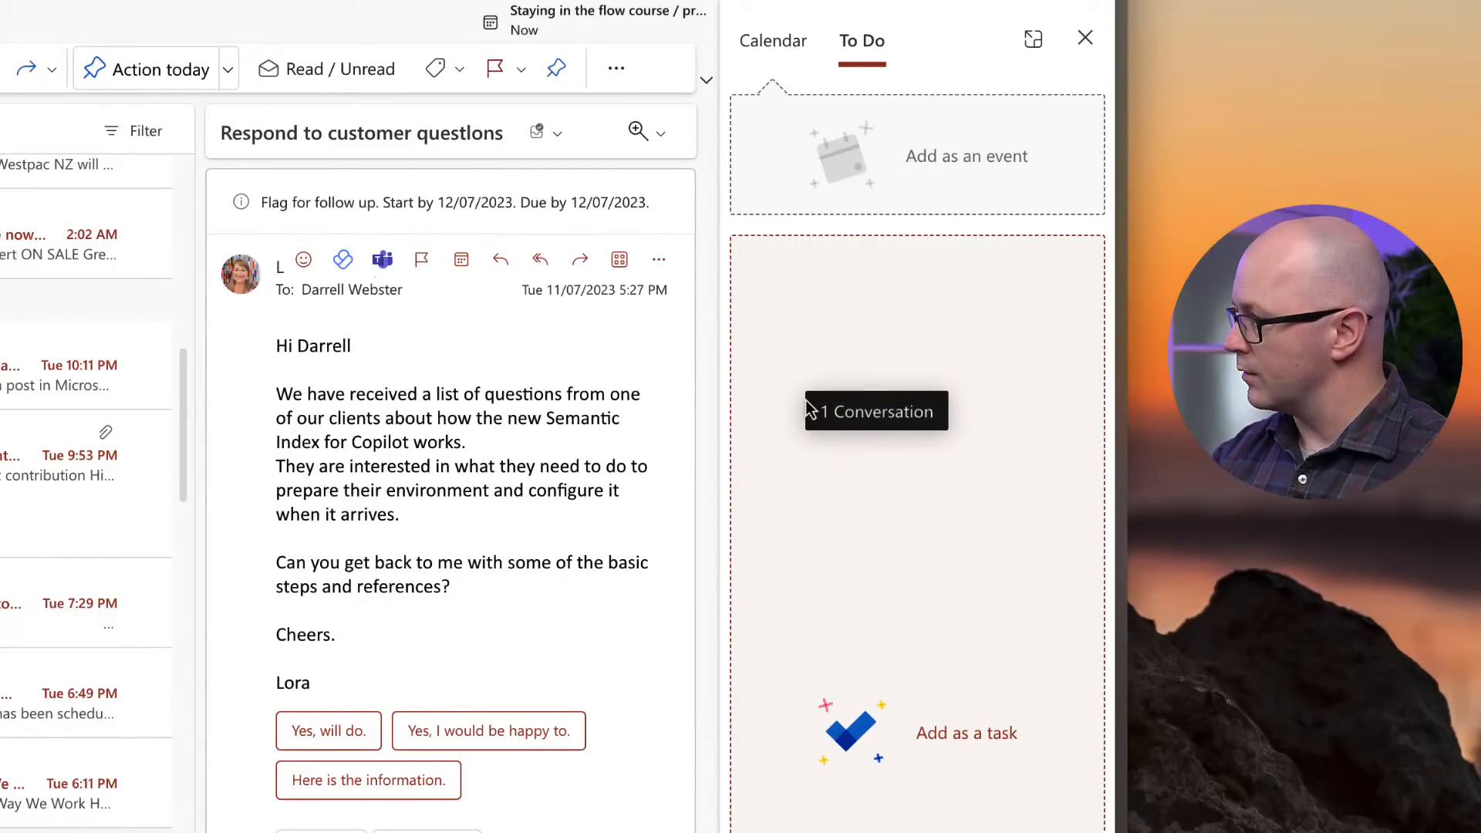
{"action": "left_click_drag", "start_coordinate": [809, 409], "coordinate": [822, 494]}
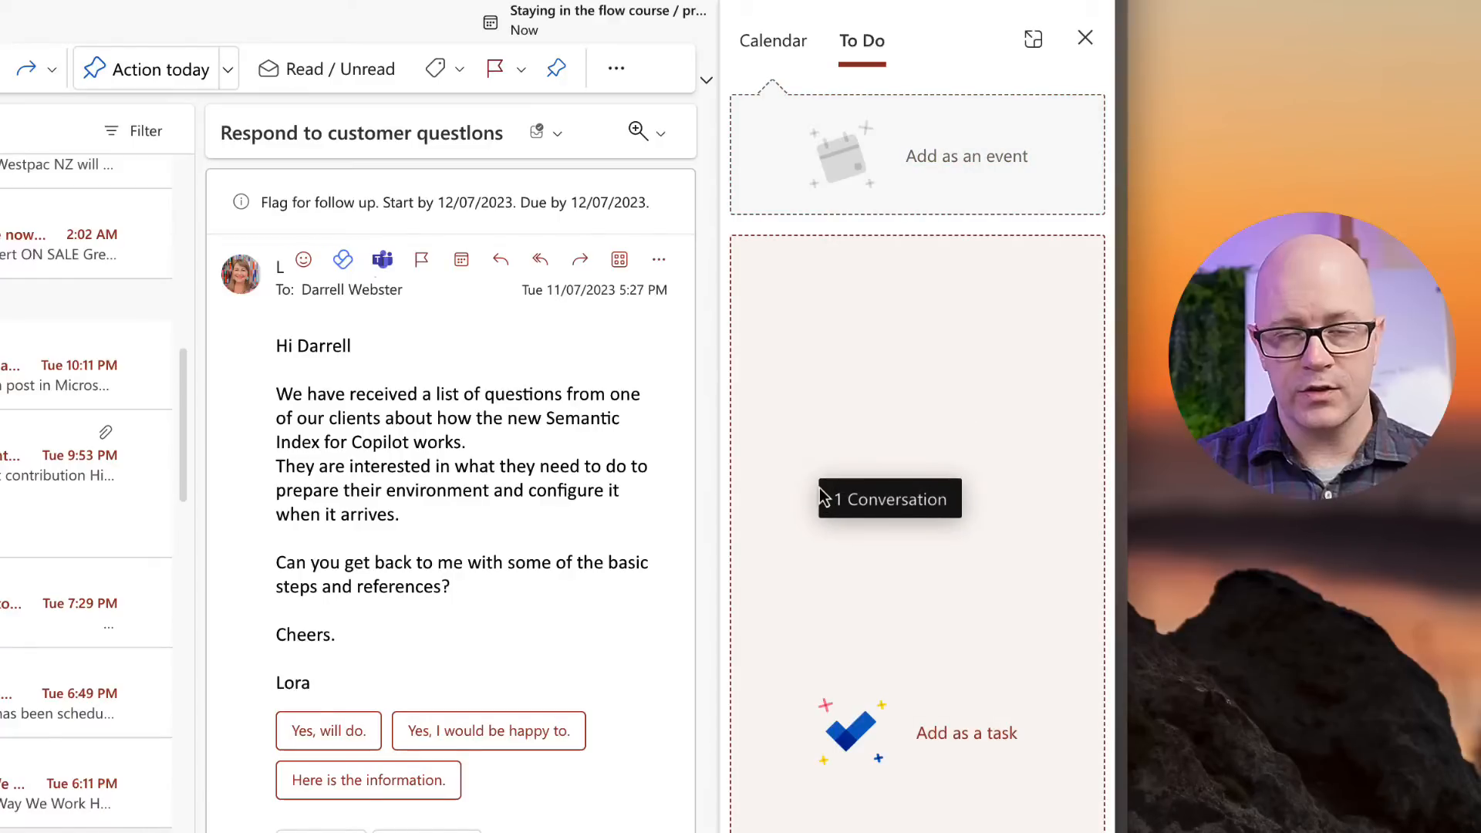
{"action": "left_click_drag", "start_coordinate": [823, 496], "coordinate": [821, 494]}
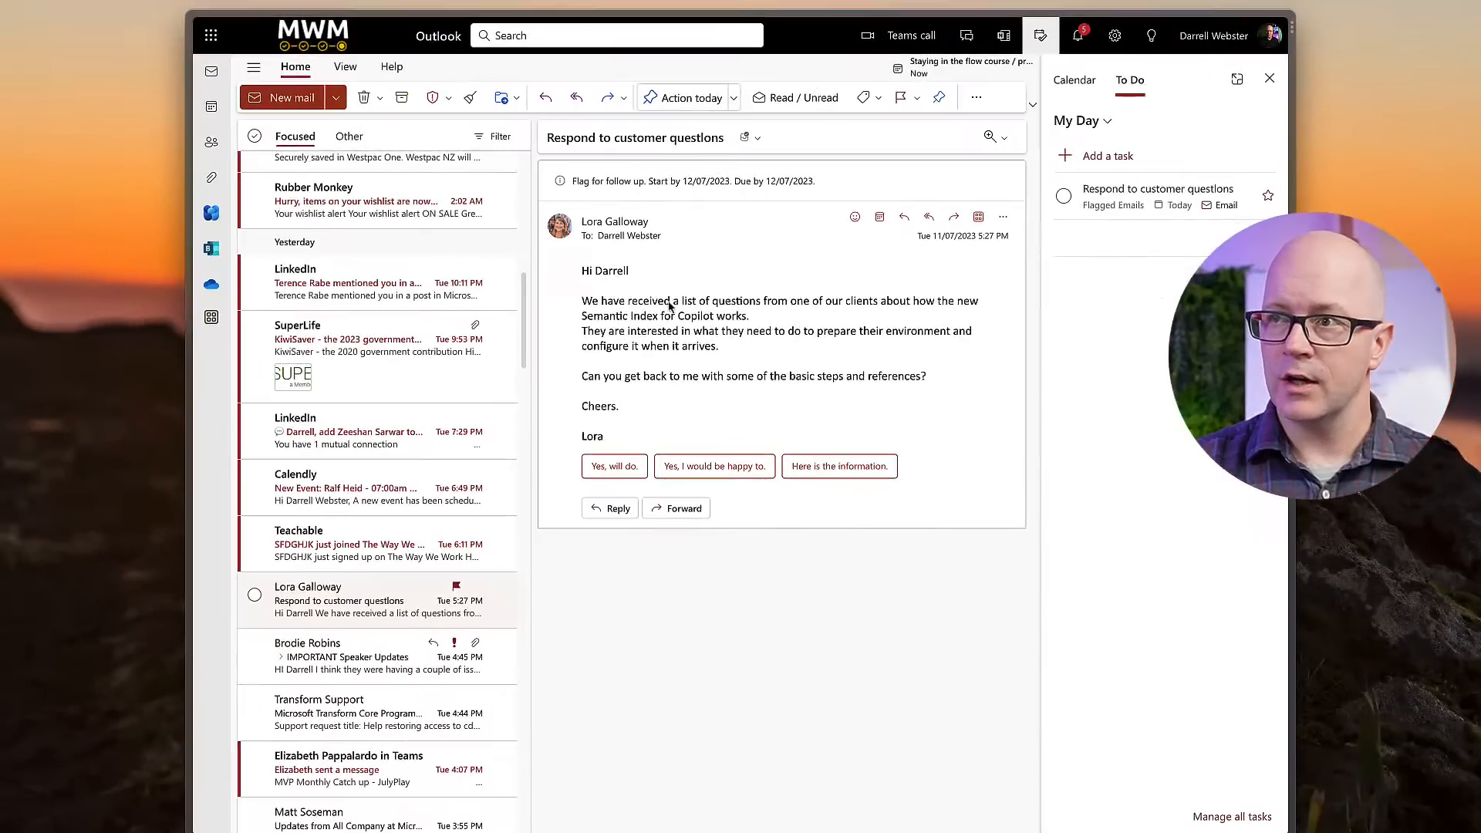
Schedule the "Respond to customer questions" task in the calendar on 12 July from 2:30 PM to 3:00 PM.
{"action": "left_click", "coordinate": [213, 112]}
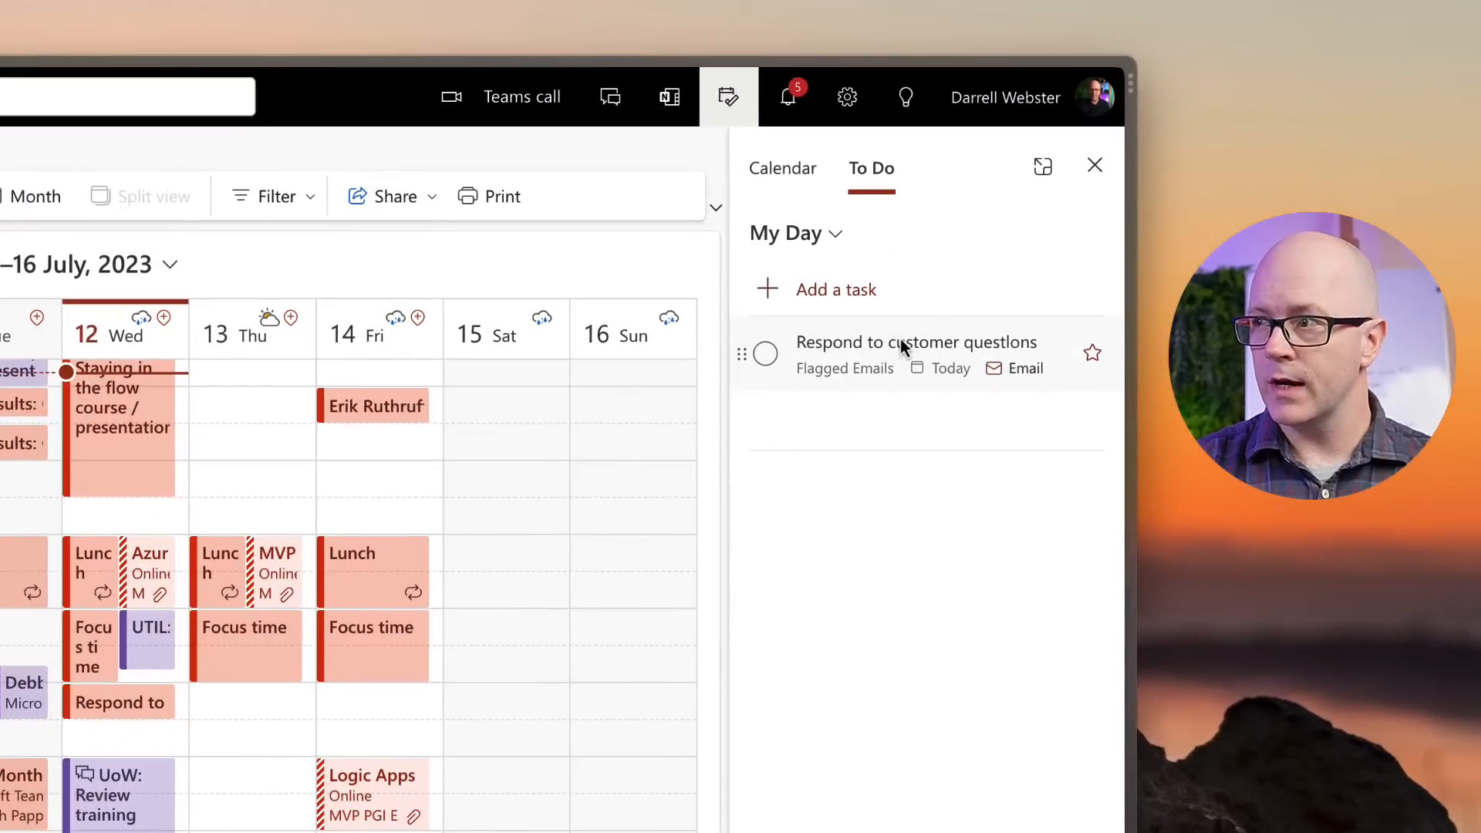
{"action": "left_click_drag", "start_coordinate": [900, 339], "coordinate": [314, 551]}
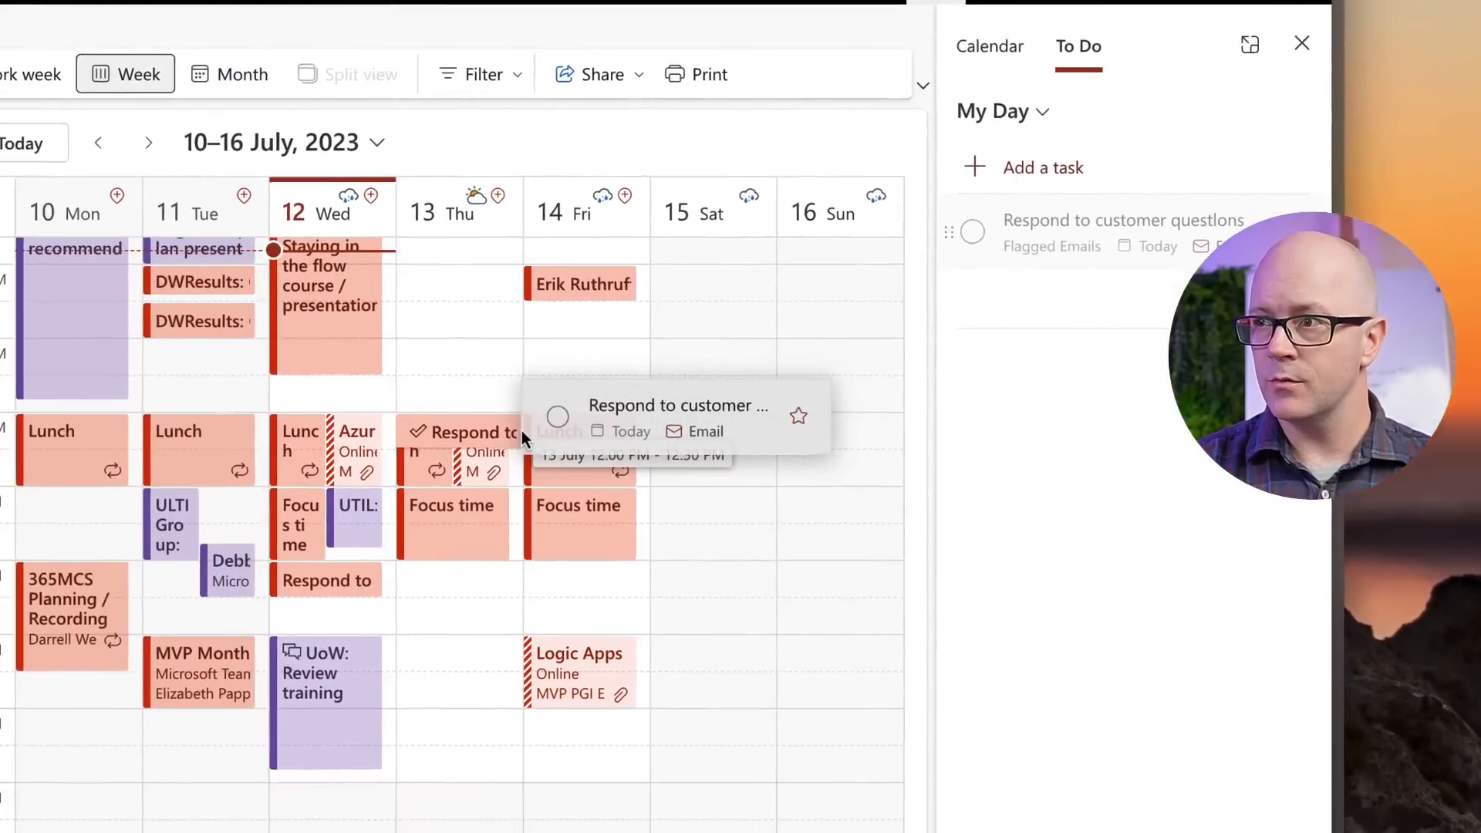
{"action": "left_click_drag", "start_coordinate": [521, 430], "coordinate": [341, 624]}
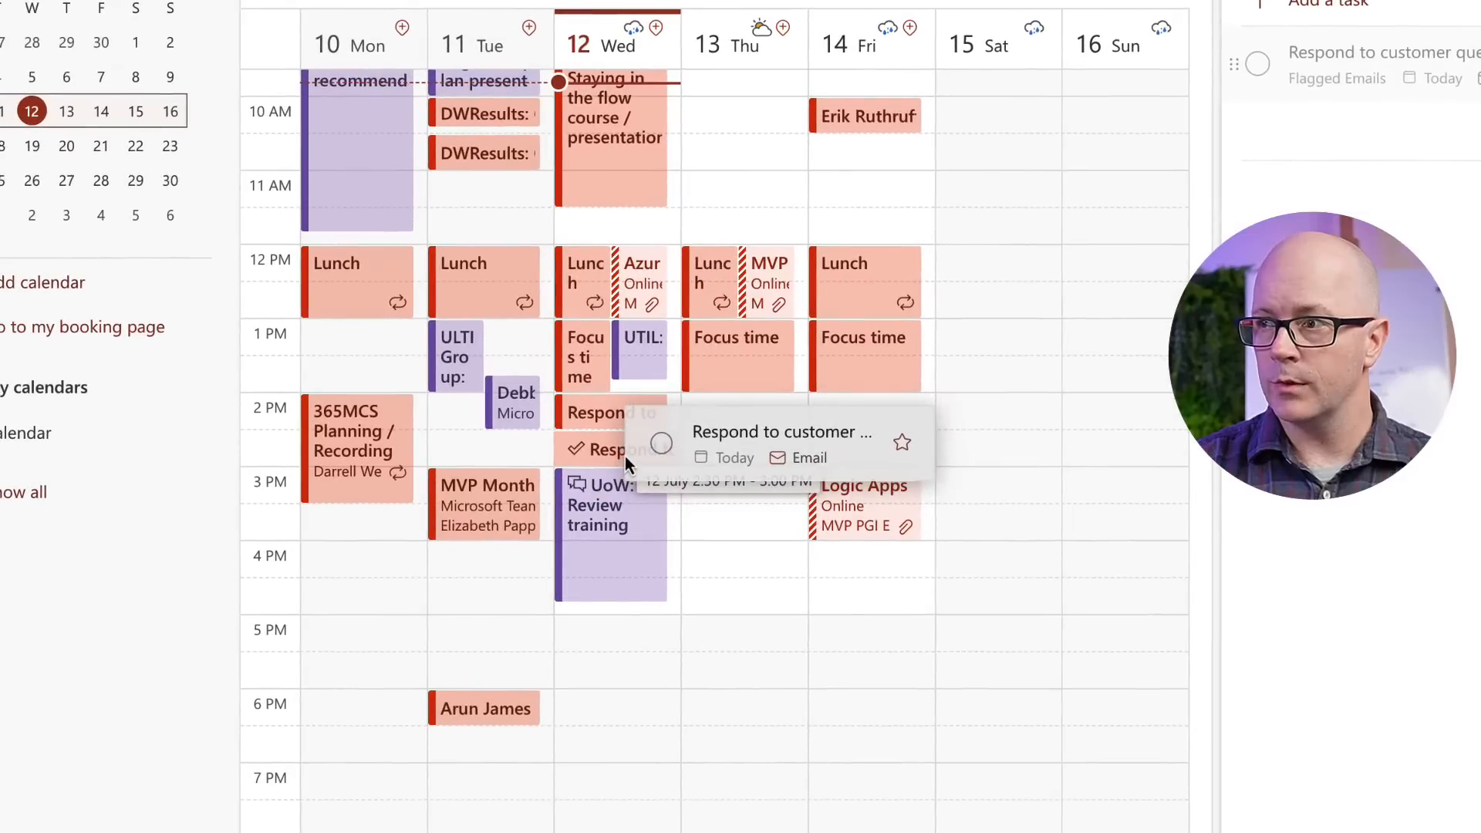
{"action": "left_click_drag", "start_coordinate": [625, 456], "coordinate": [625, 456]}
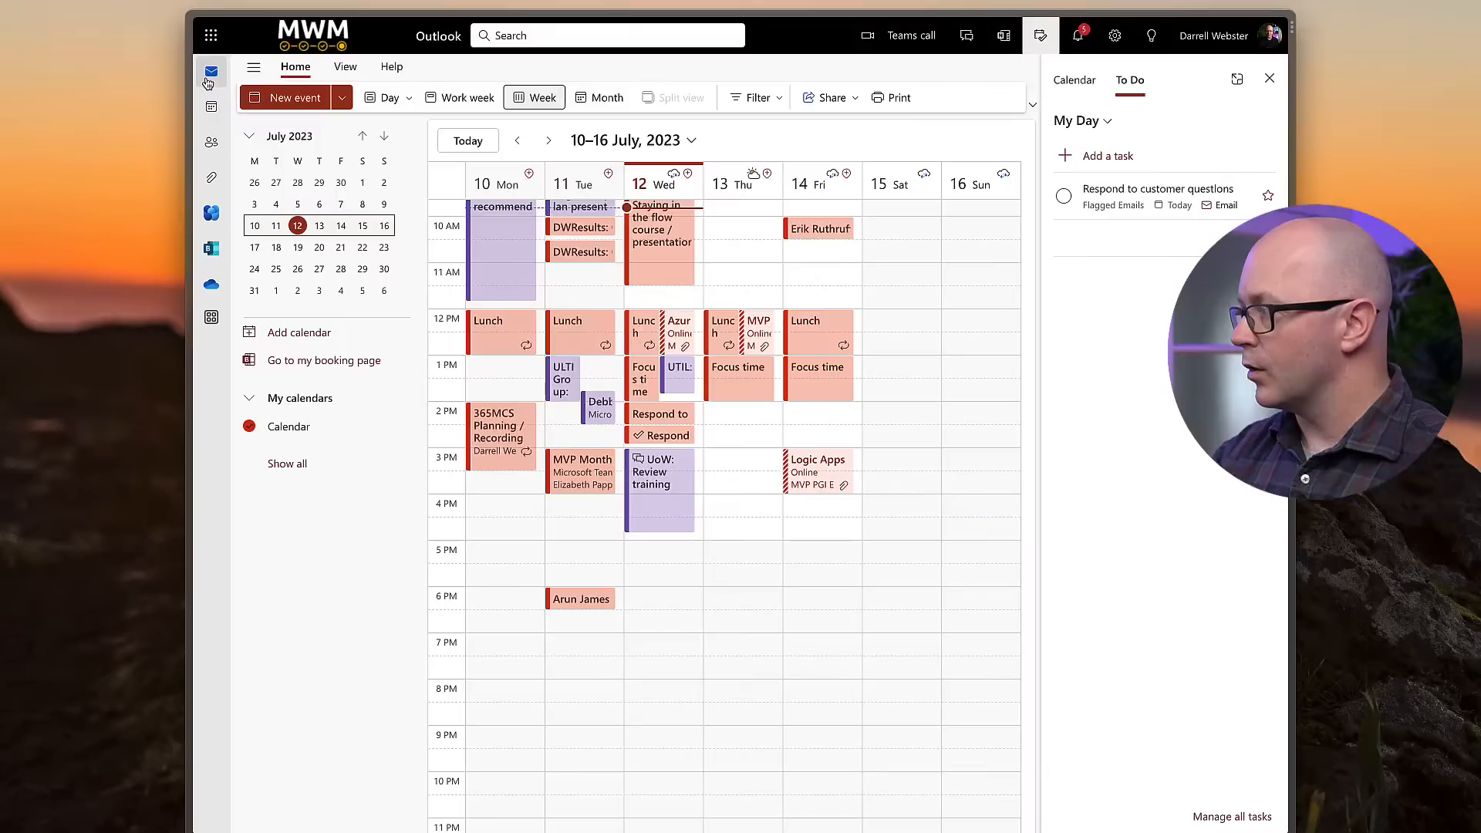
Create an event from the "Respond to customer questions" email and set its time to 9:00 AM–9:25 AM on 12/07/2023.
{"action": "left_click", "coordinate": [210, 73]}
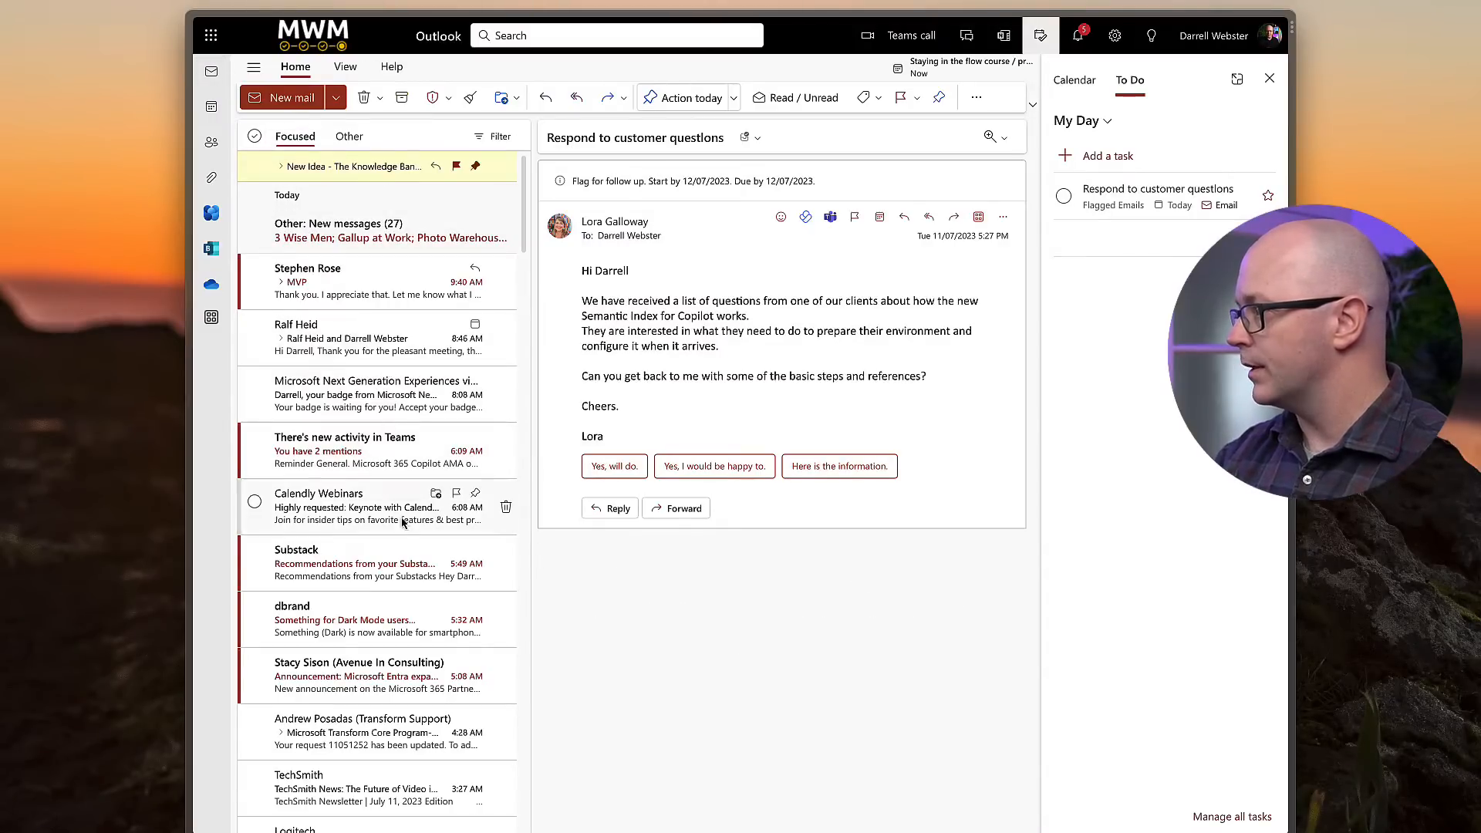
{"action": "scroll", "coordinate": [391, 545], "scroll_direction": "down", "scroll_amount": 10}
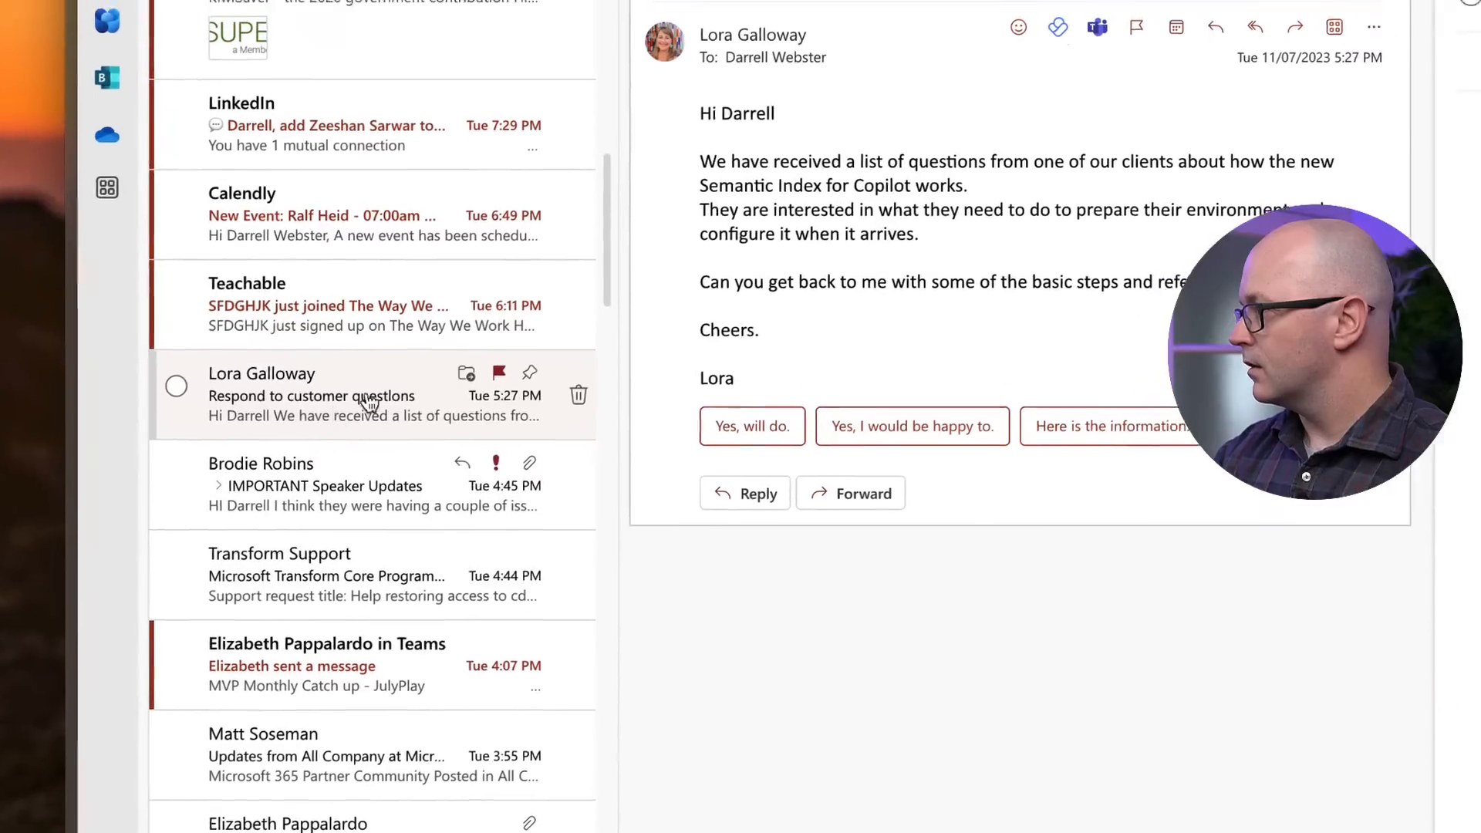
{"action": "left_click_drag", "start_coordinate": [406, 382], "coordinate": [1020, 200]}
{"action": "left_click_drag", "start_coordinate": [822, 285], "coordinate": [824, 288]}
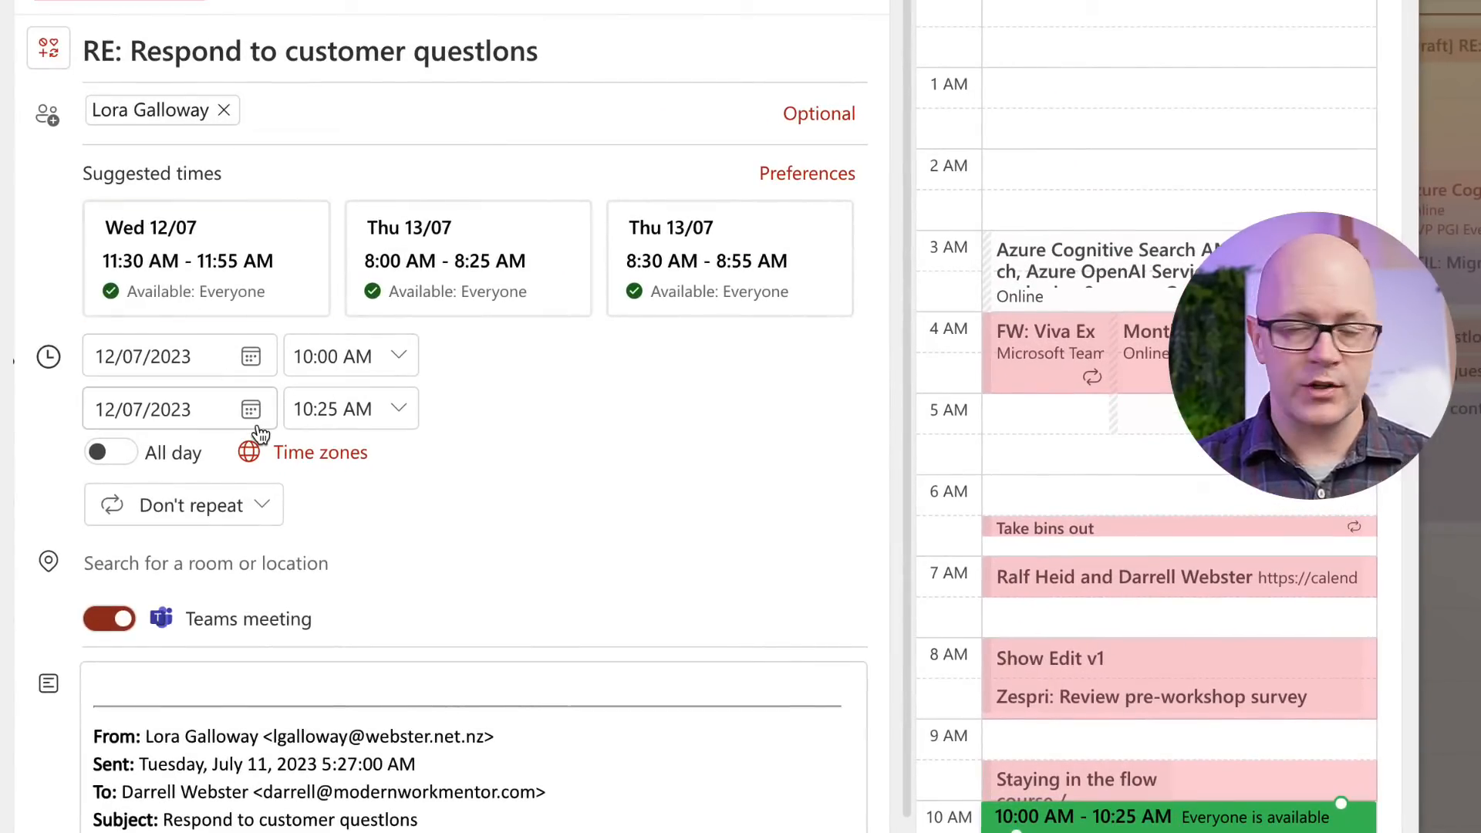
{"action": "left_click", "coordinate": [1129, 743]}
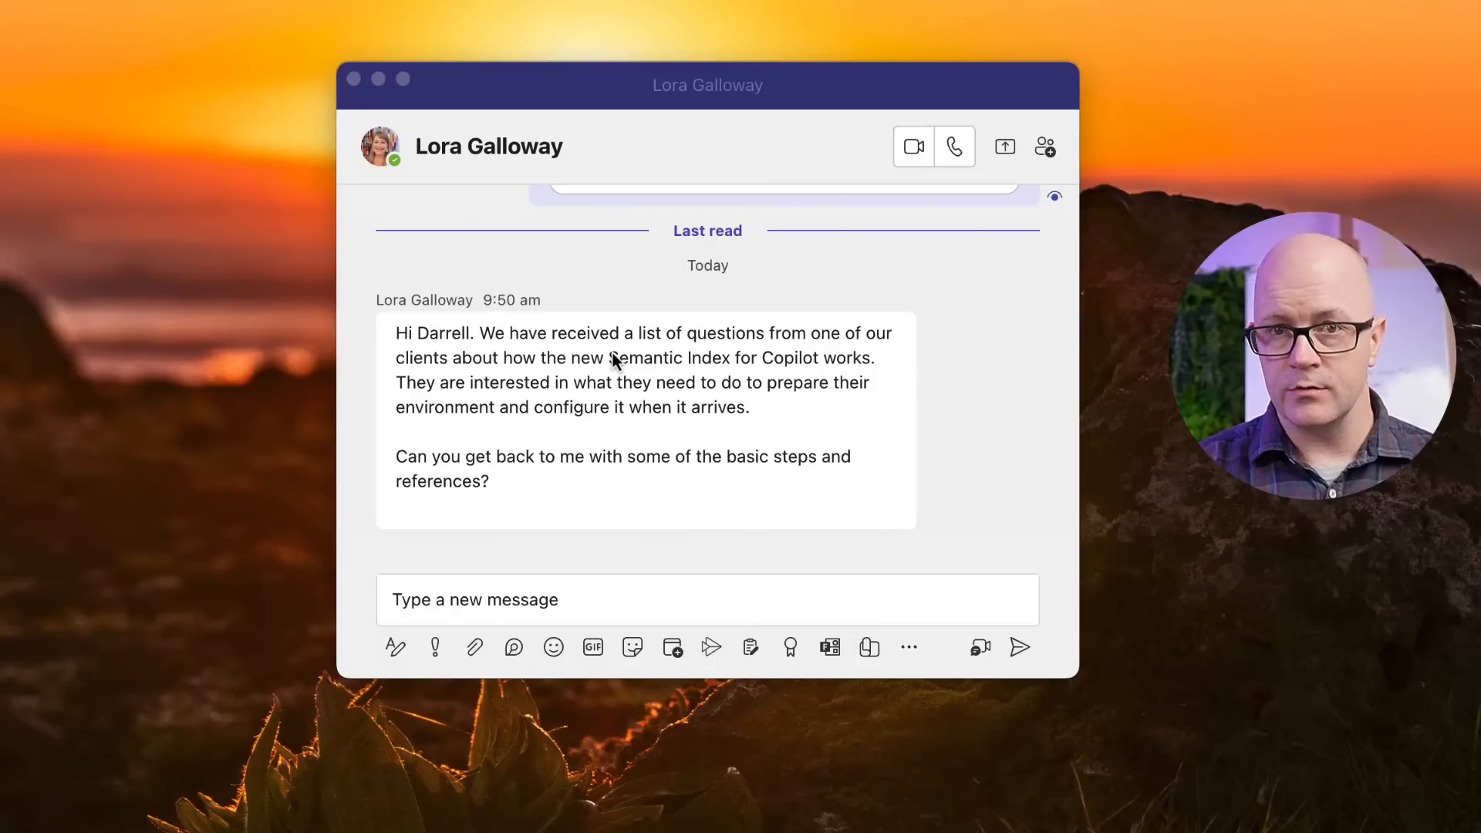
Switch to the Teams chat and start creating a task from the message about the Semantic Index for Copilot questions.
{"action": "left_click", "coordinate": [760, 333]}
{"action": "mouse_move", "coordinate": [856, 333]}
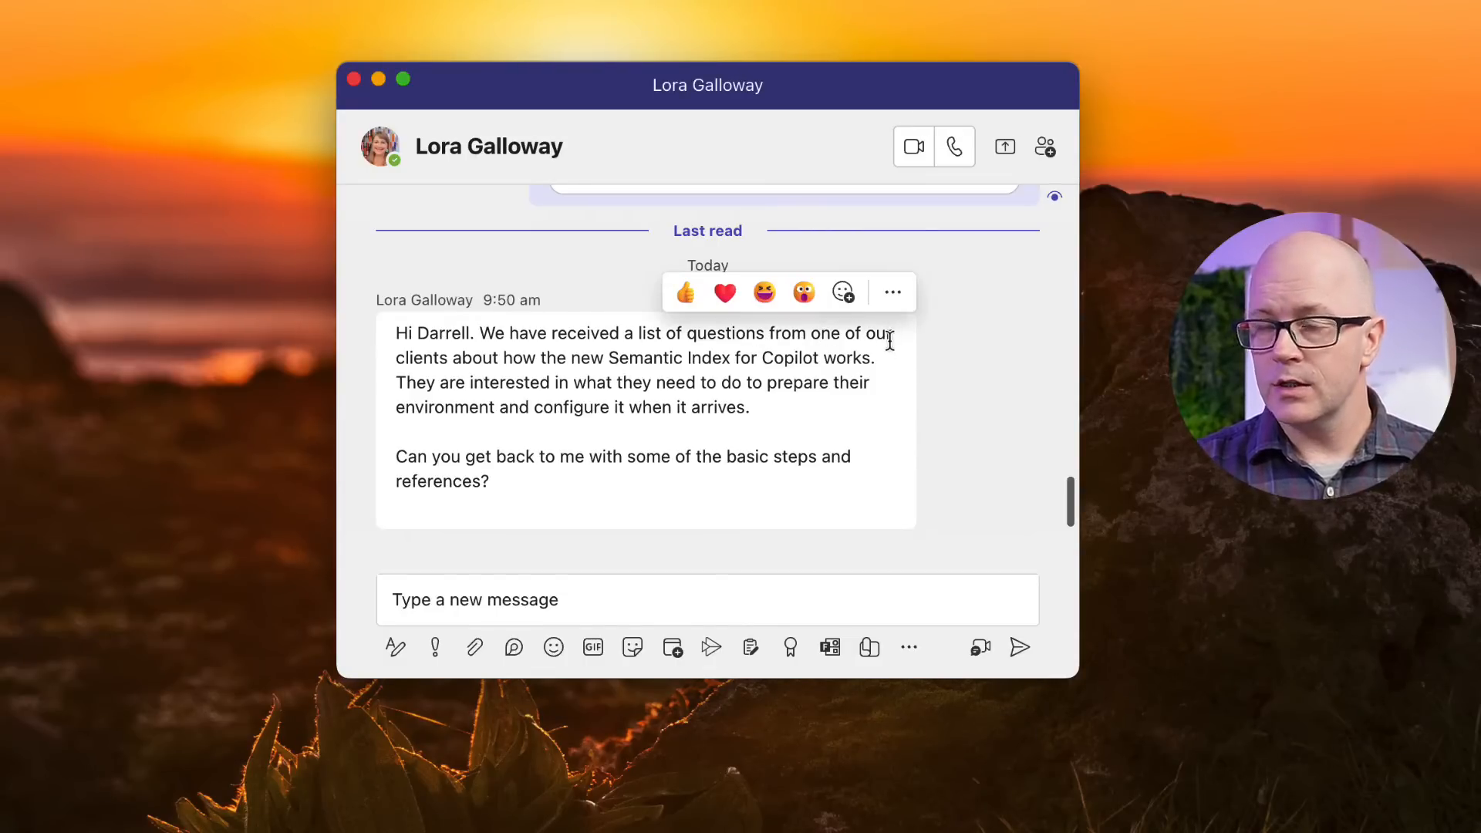
{"action": "left_click", "coordinate": [895, 297]}
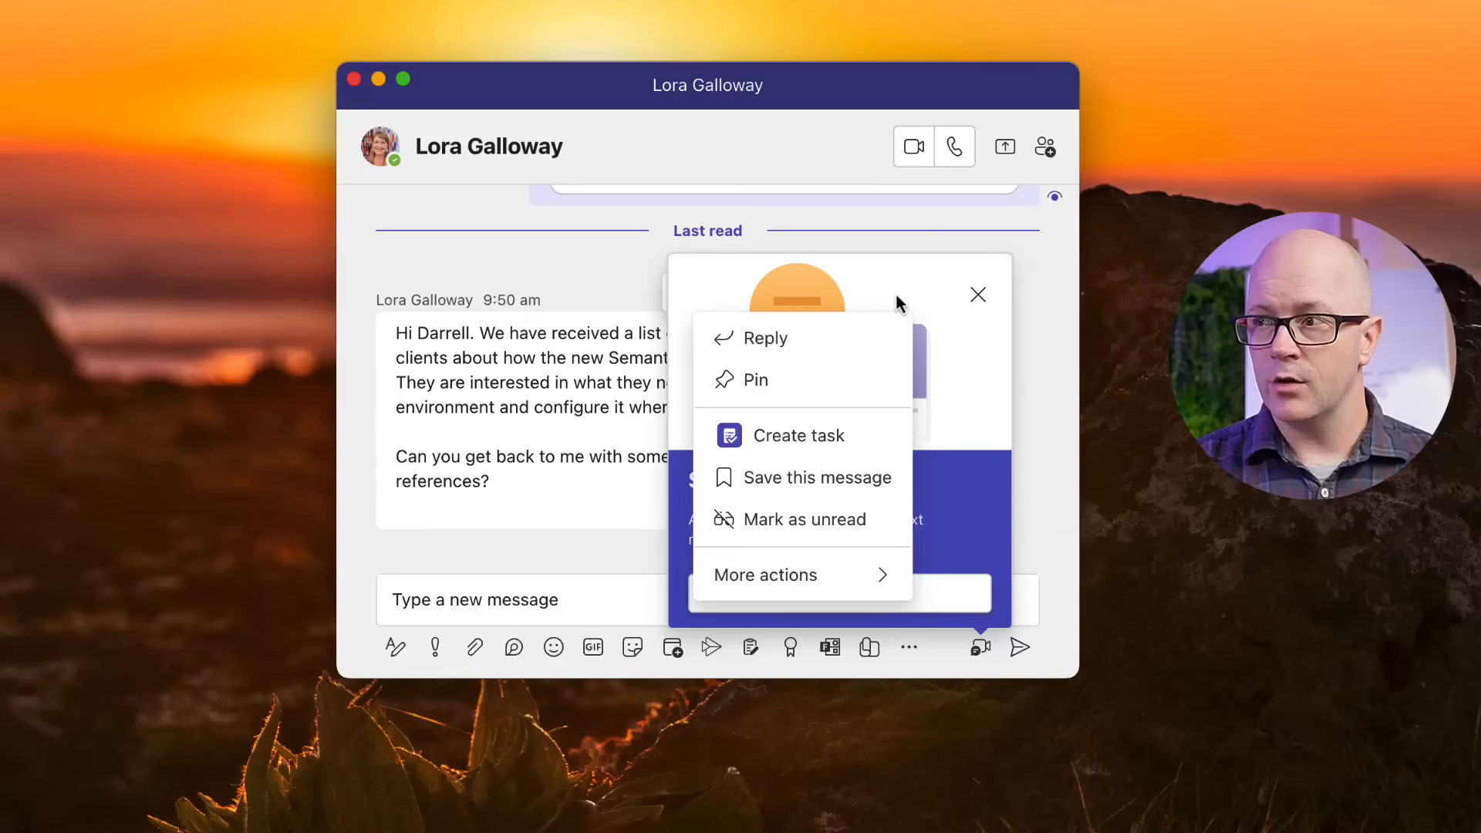
{"action": "left_click", "coordinate": [825, 451]}
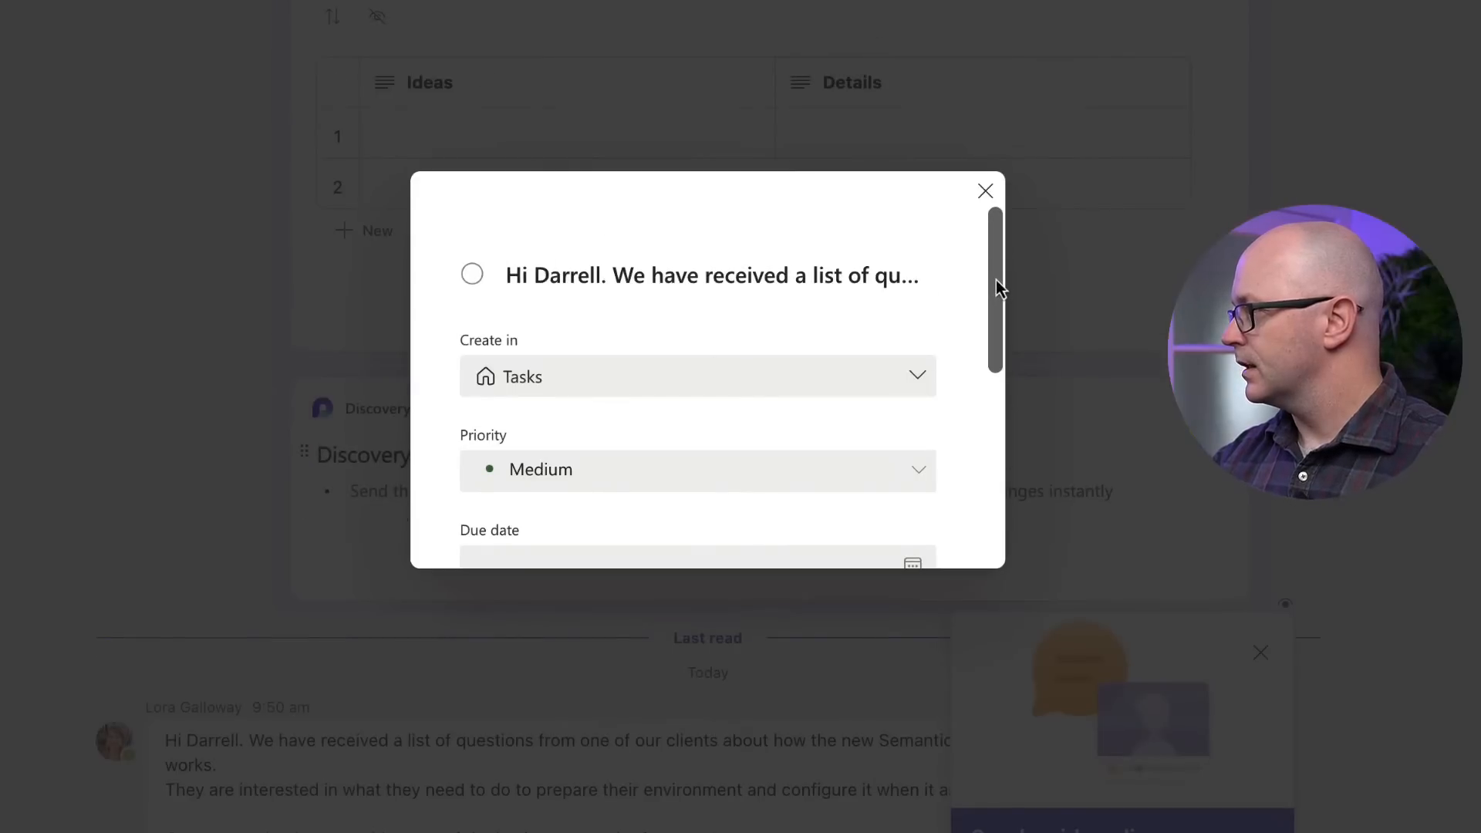
{"action": "mouse_move", "coordinate": [997, 280]}
{"action": "left_mouse_down"}
{"action": "mouse_move", "coordinate": [1003, 314]}
{"action": "mouse_move", "coordinate": [1003, 285]}
{"action": "left_mouse_up"}
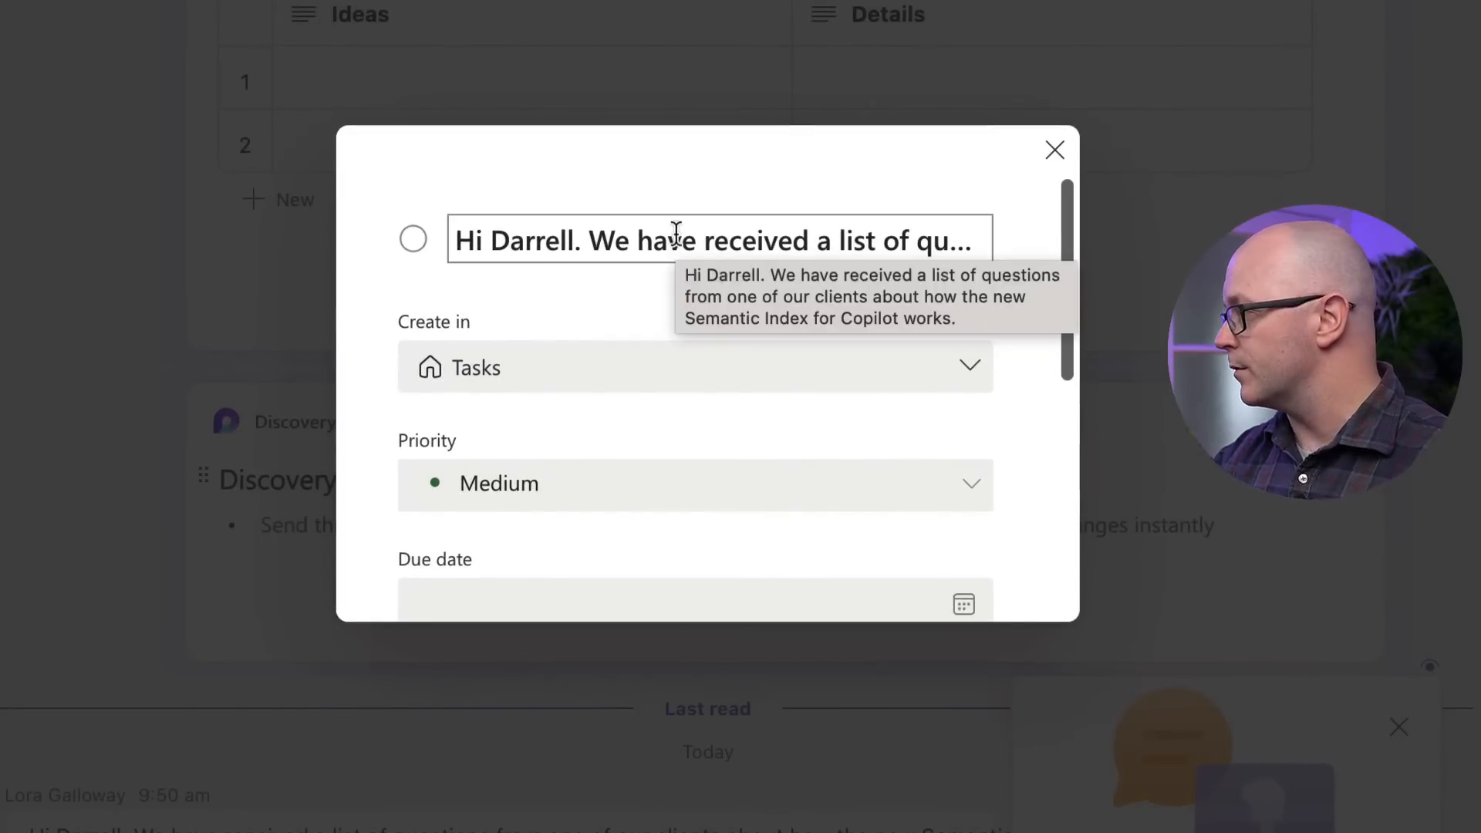
Replace the task's title with "Answer questions from client".
{"action": "left_click", "coordinate": [492, 245]}
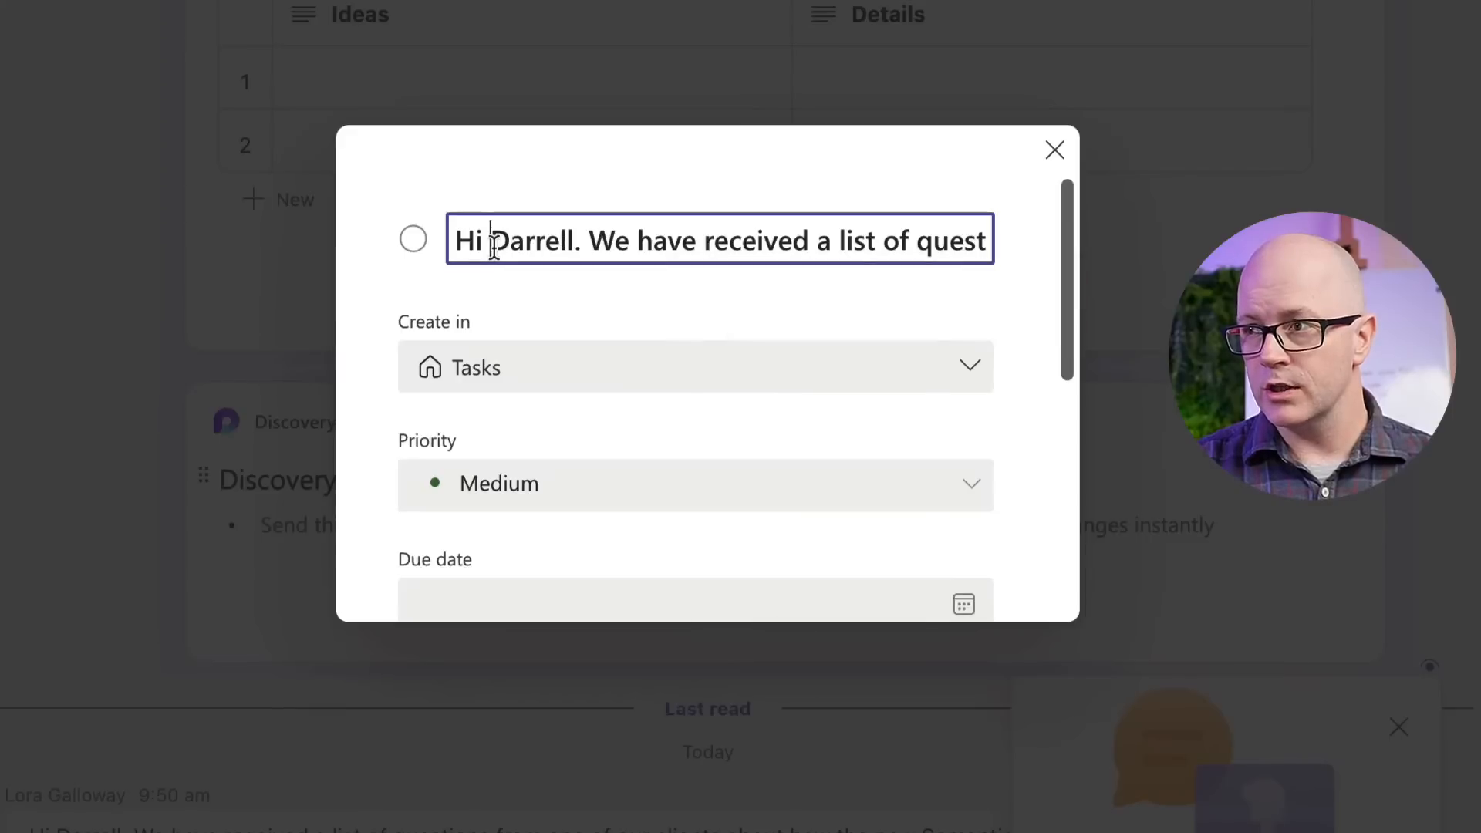
{"action": "key", "text": "ctrl+a"}
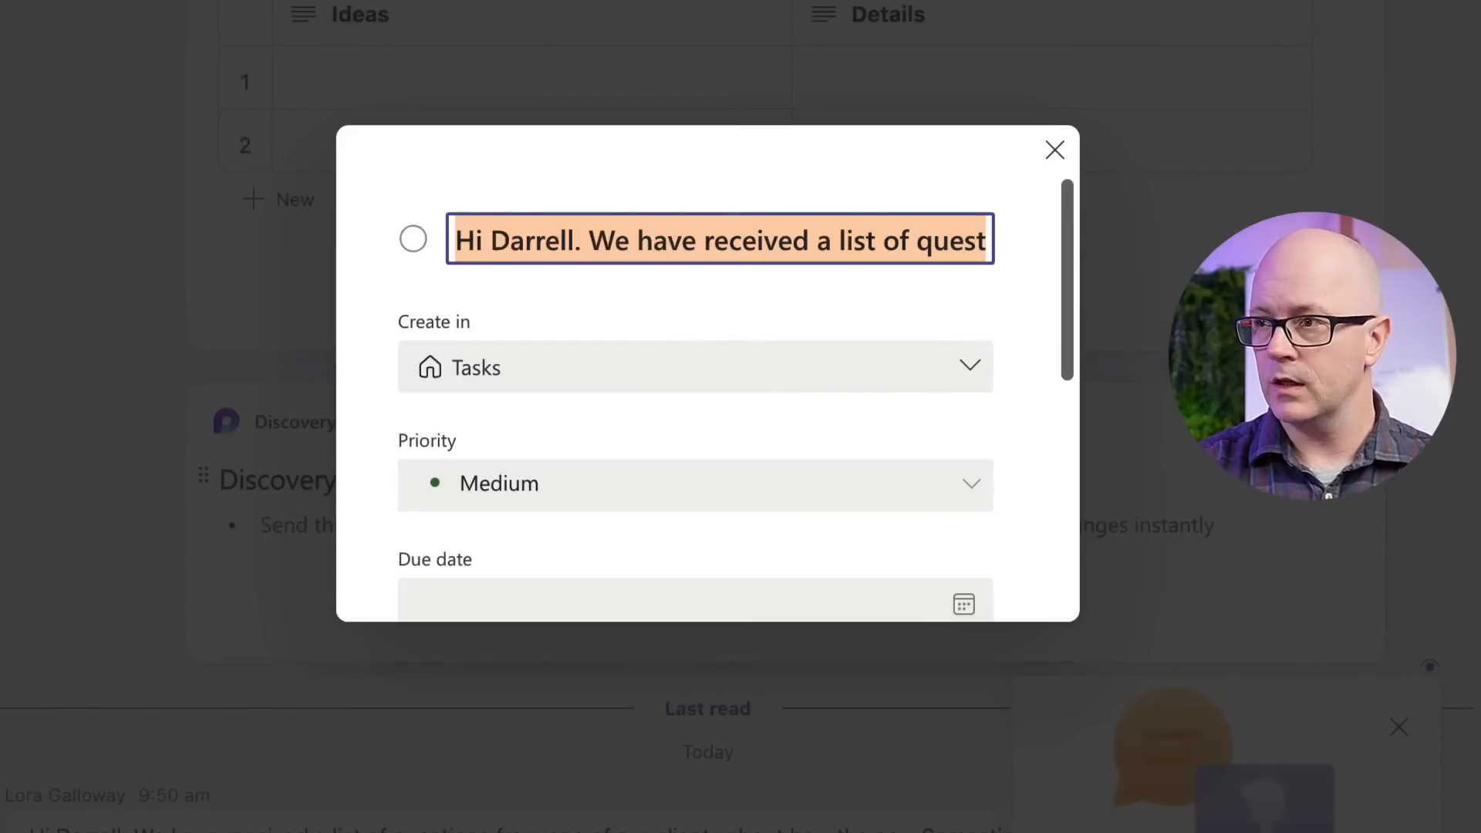
{"action": "type", "text": "Answer questios"}
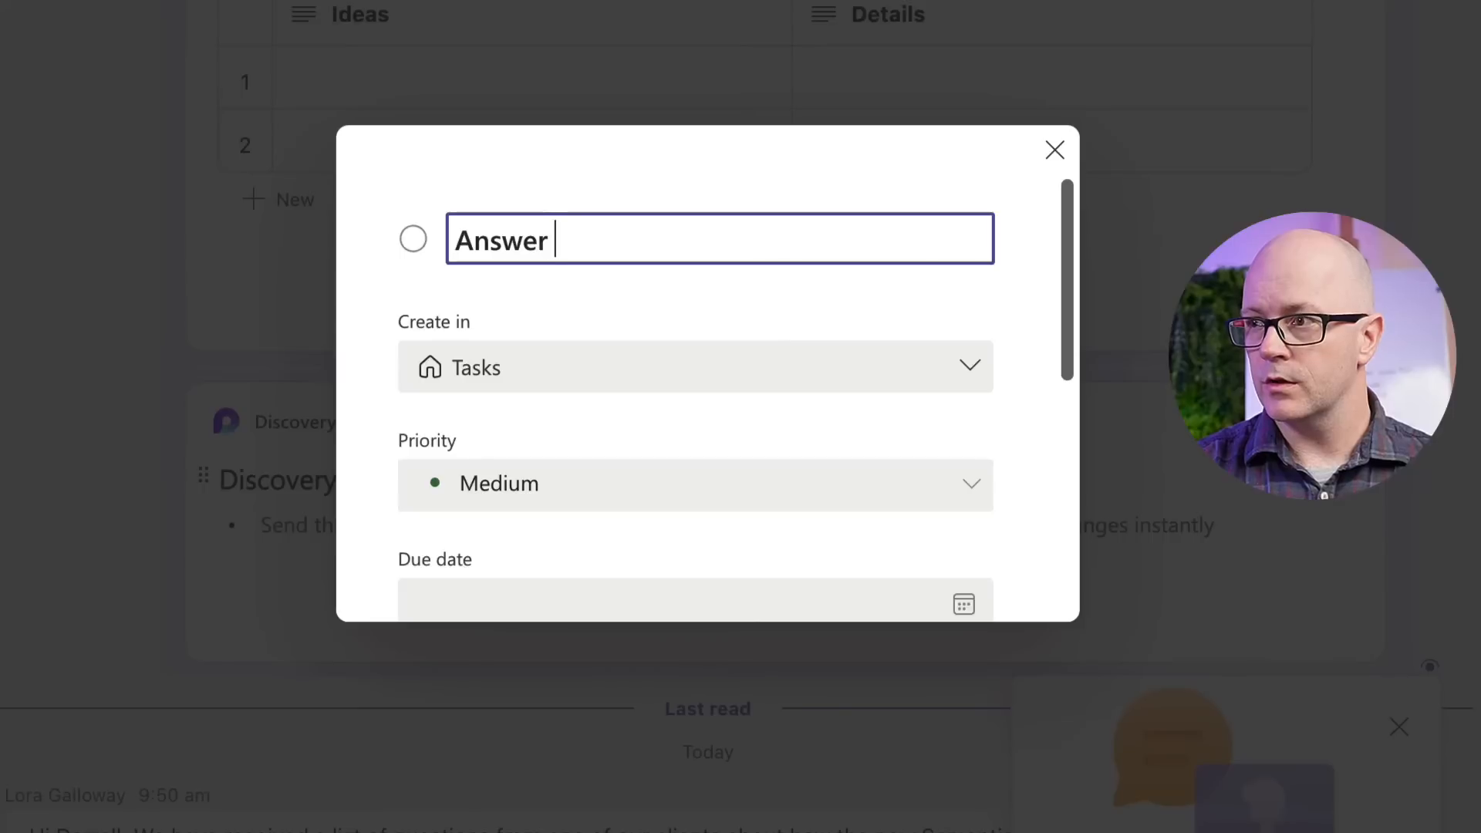
{"action": "key", "text": "BackSpace"}
{"action": "key", "text": "BackSpace"}
{"action": "type", "text": "n"}
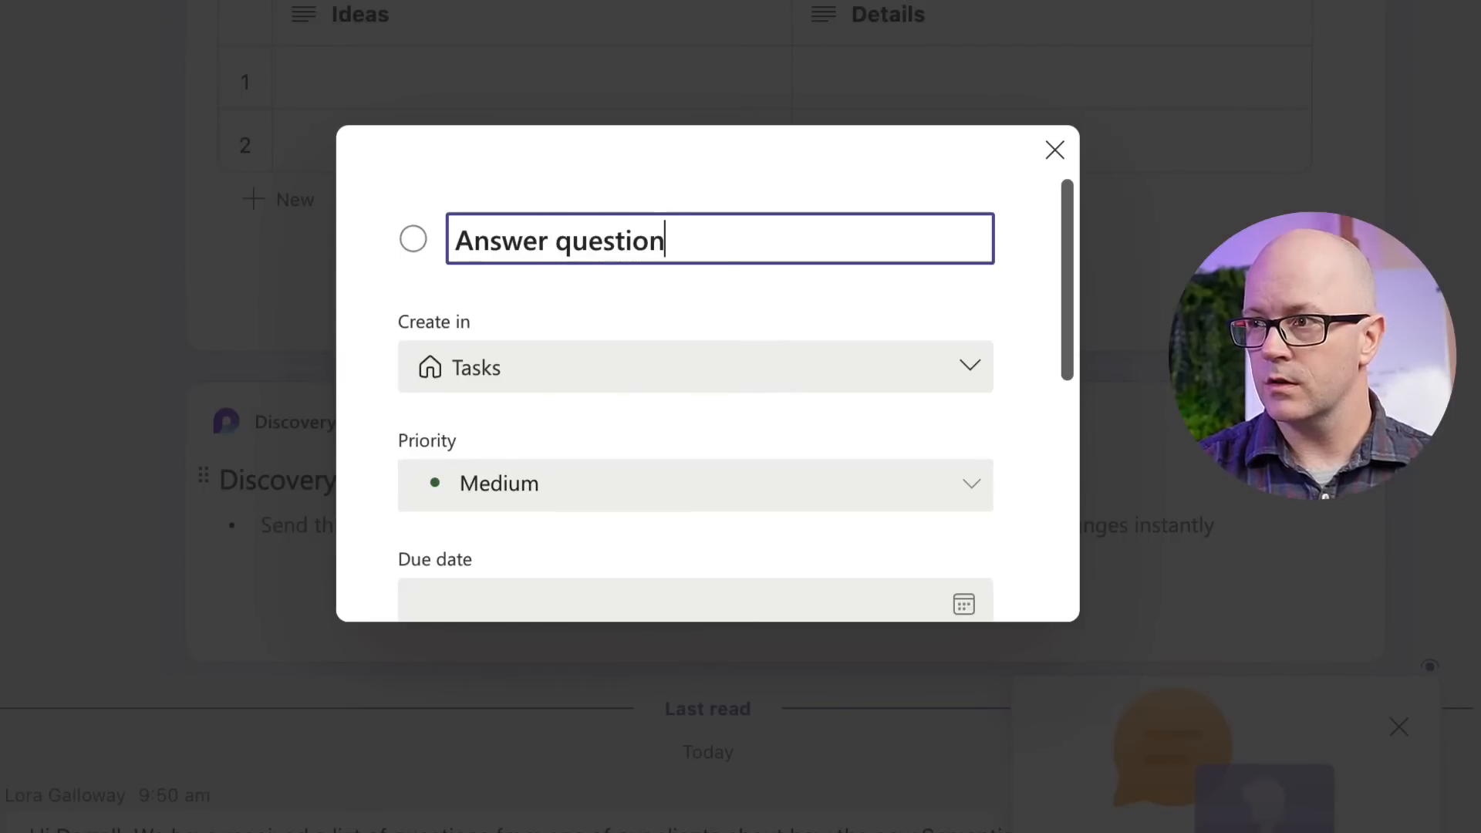
{"action": "type", "text": "s from client"}
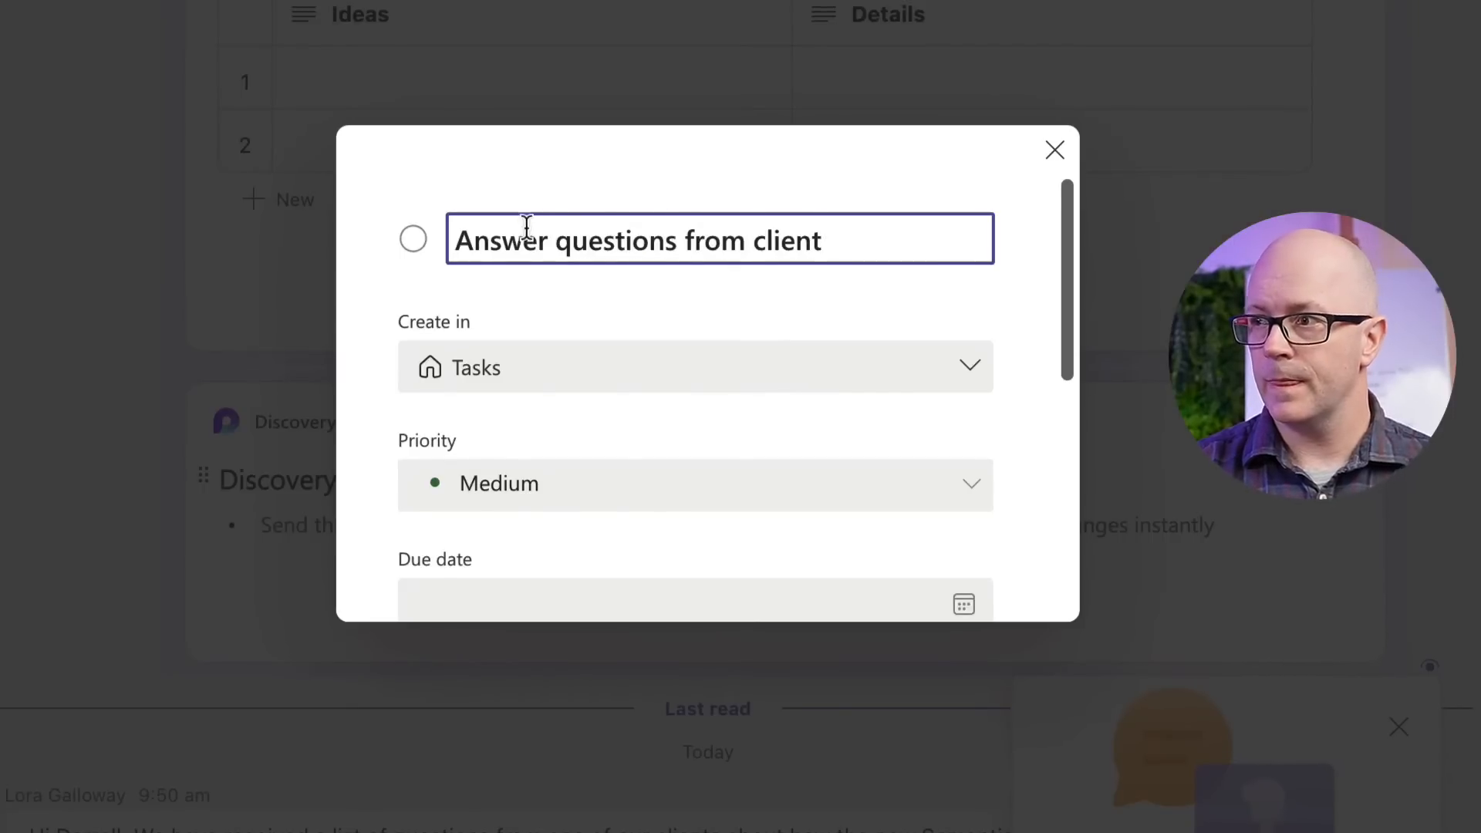
Check the available task lists and choose Tasks as the list to create the task in.
{"action": "left_click", "coordinate": [965, 369]}
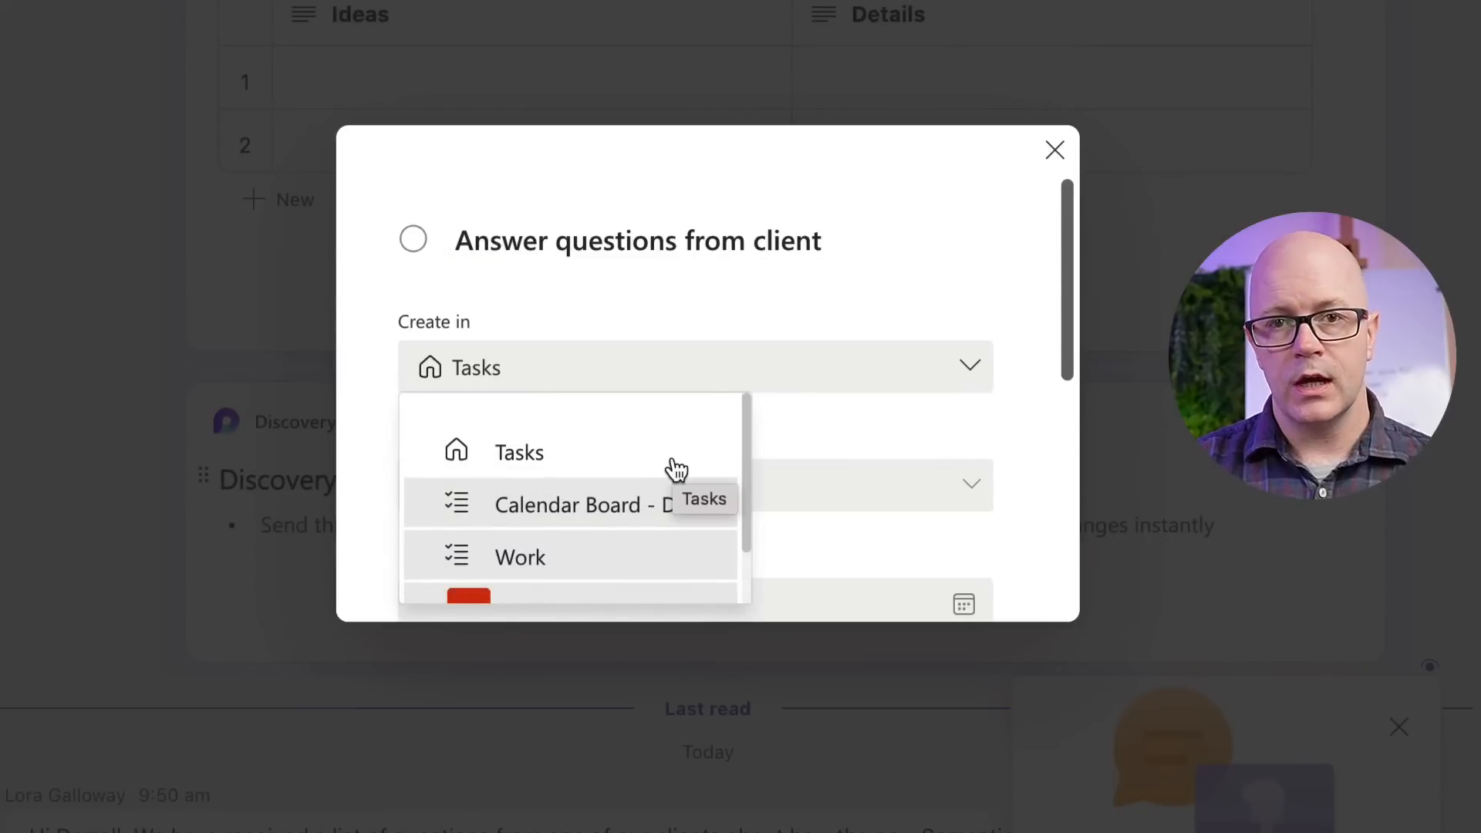
{"action": "scroll", "coordinate": [678, 468], "scroll_direction": "down", "scroll_amount": 1}
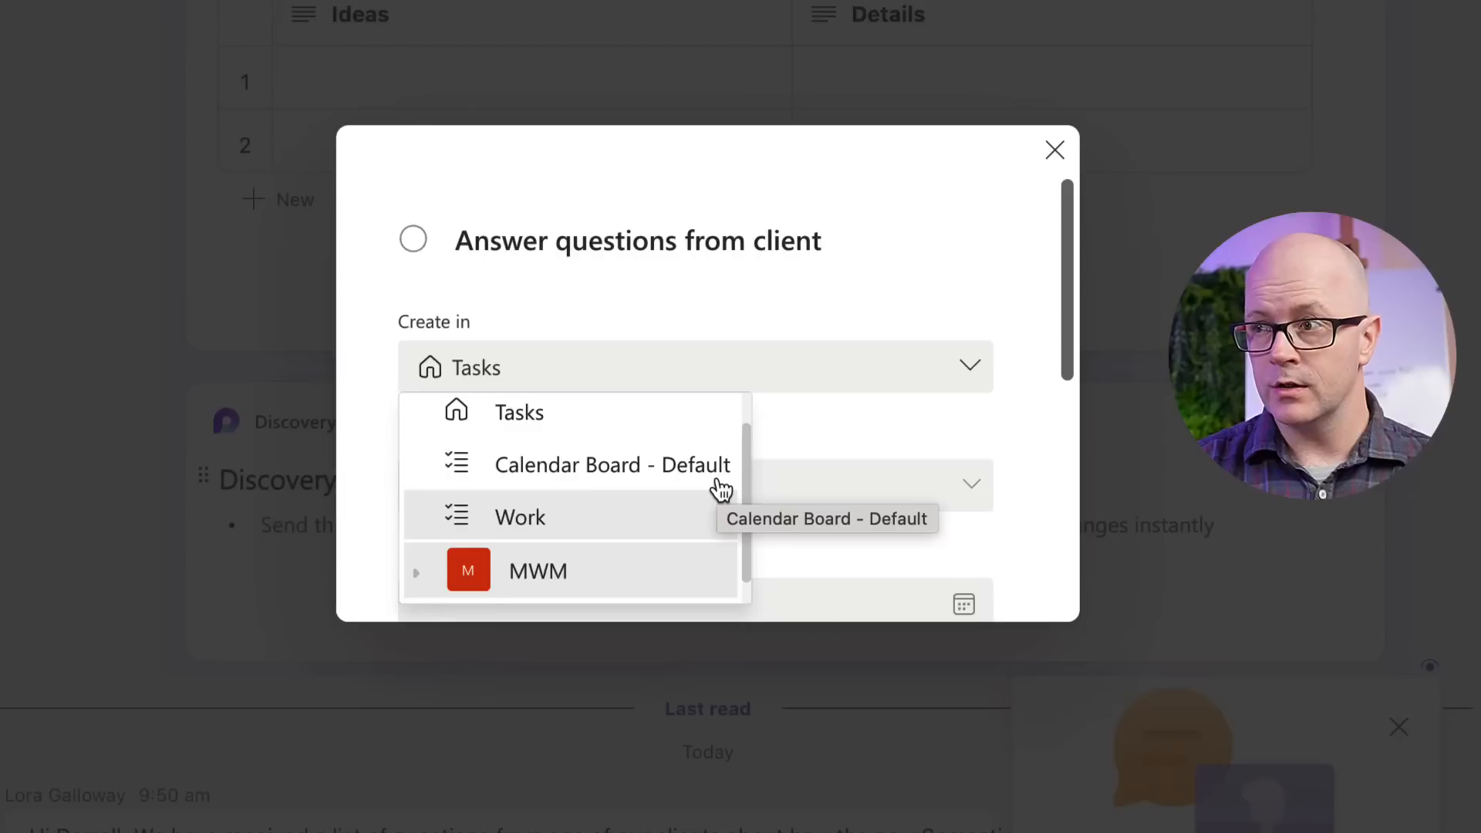
{"action": "scroll", "coordinate": [717, 482], "scroll_direction": "up", "scroll_amount": 1}
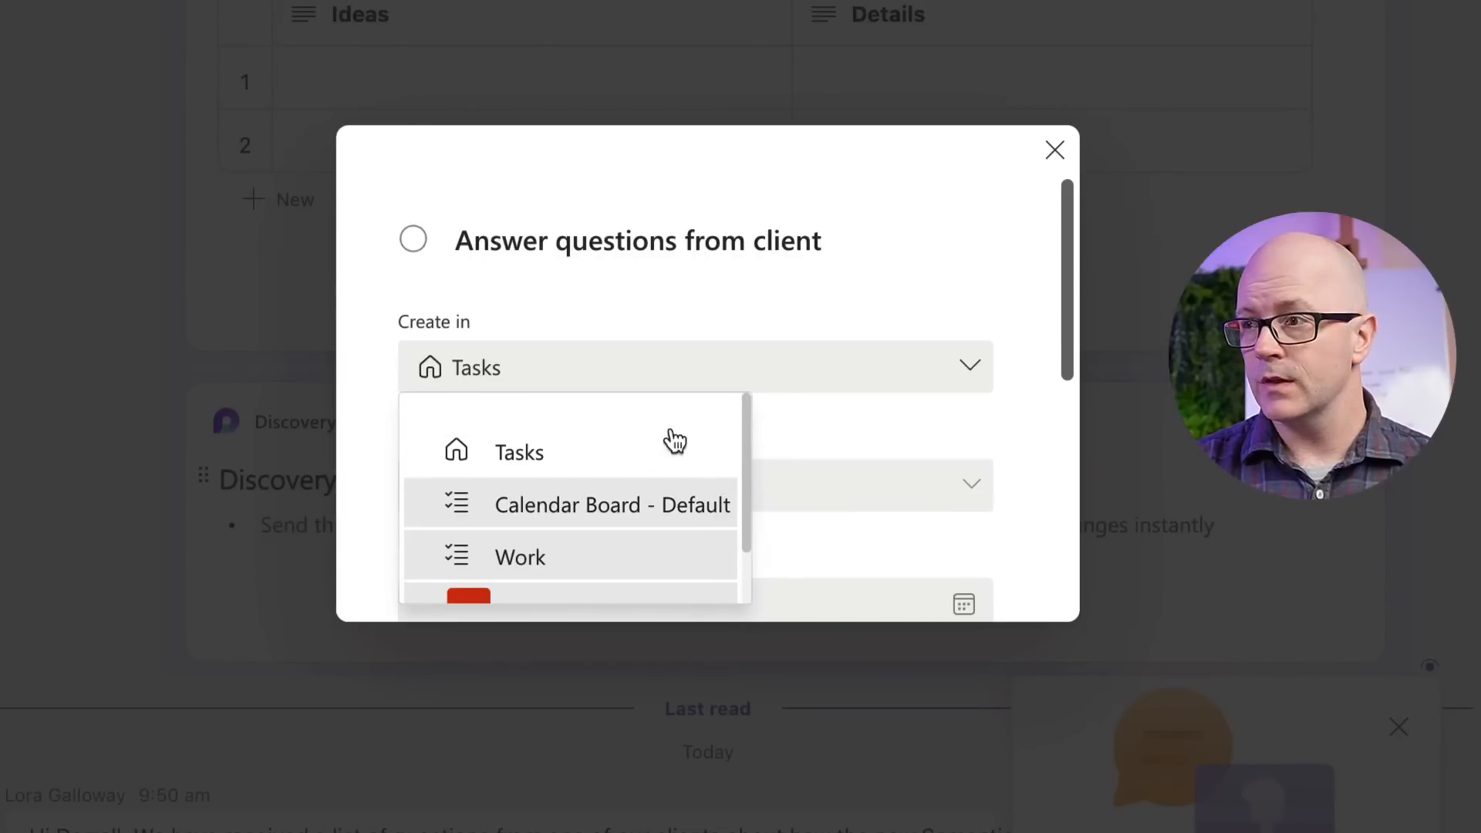
{"action": "left_click", "coordinate": [579, 463]}
Review the chat text and message link in the task's notes and add the task.
{"action": "scroll", "coordinate": [1011, 417], "scroll_direction": "down", "scroll_amount": 2}
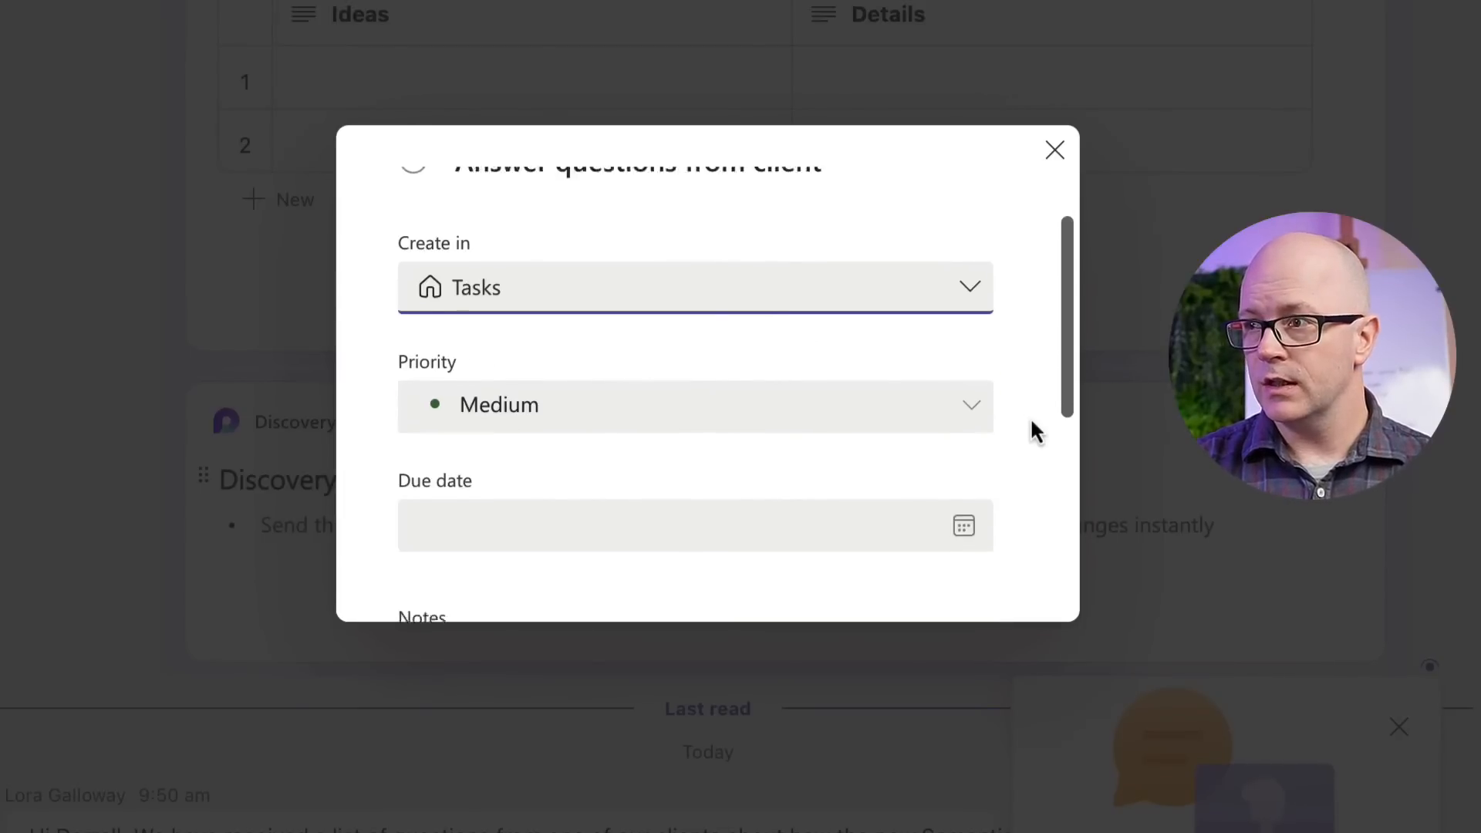
{"action": "scroll", "coordinate": [808, 416], "scroll_direction": "down", "scroll_amount": 5}
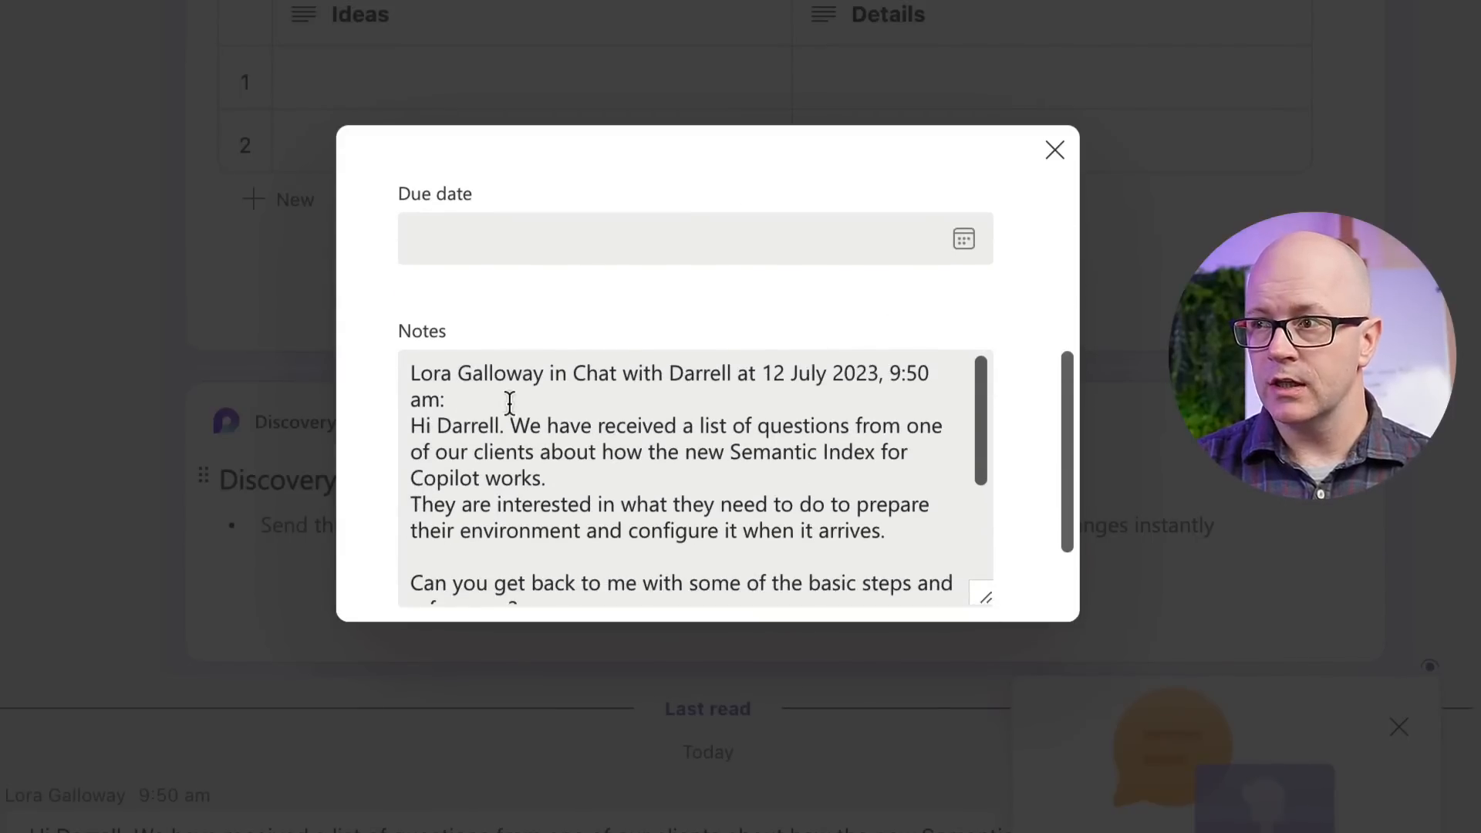
{"action": "scroll", "coordinate": [538, 409], "scroll_direction": "down", "scroll_amount": 2}
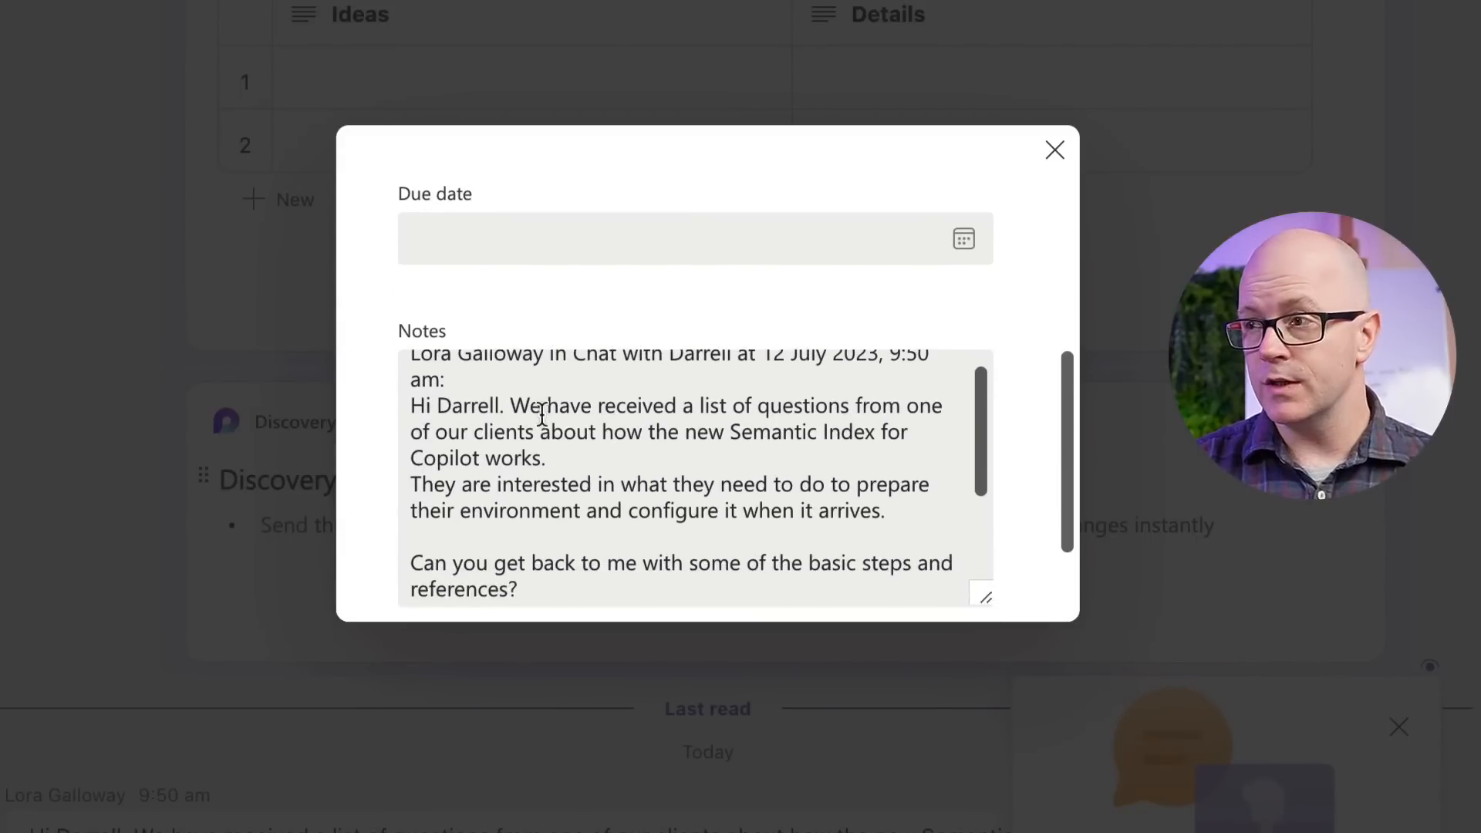
{"action": "scroll", "coordinate": [548, 412], "scroll_direction": "down", "scroll_amount": 2}
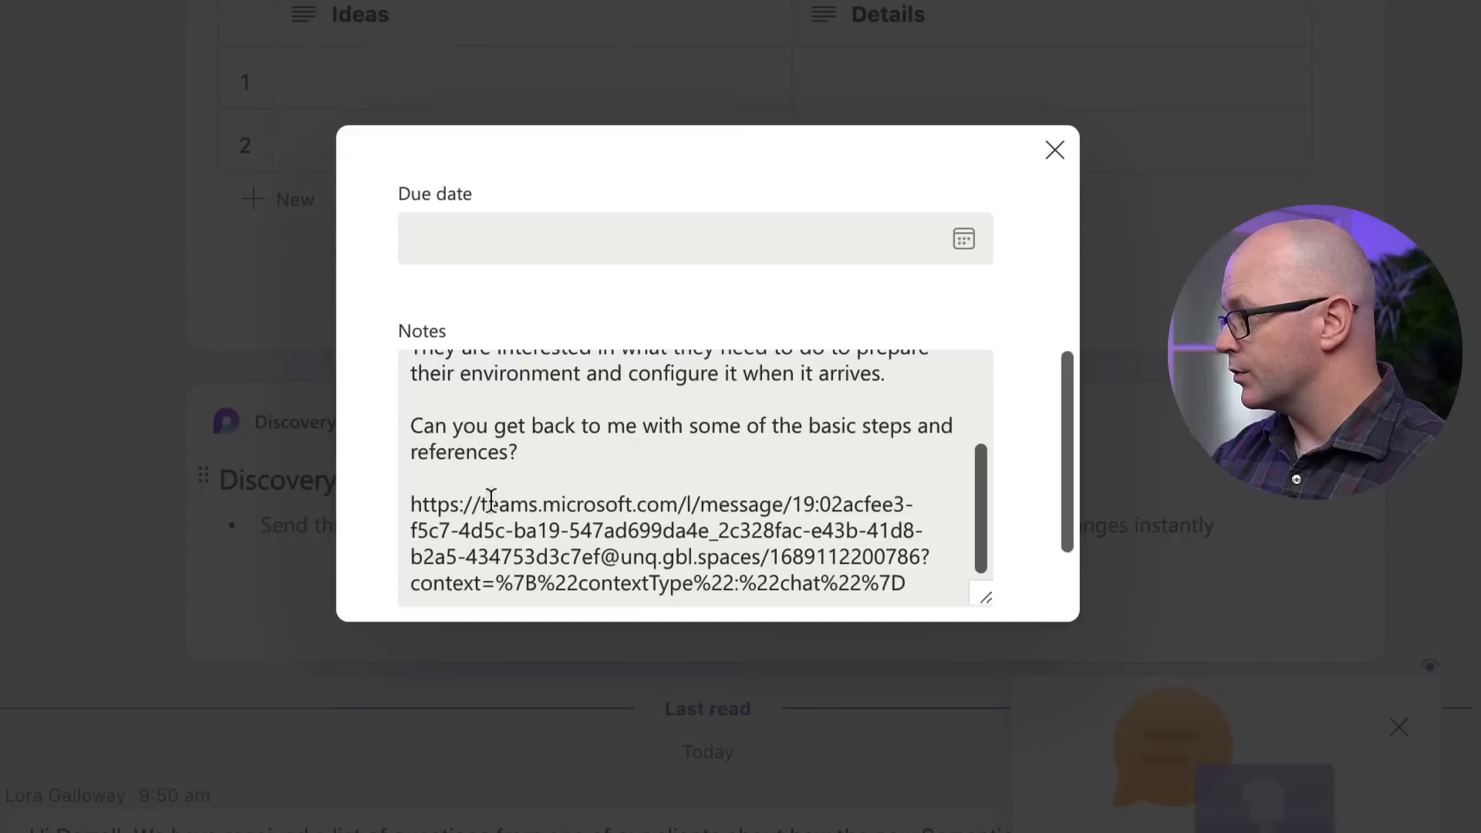
{"action": "scroll", "coordinate": [494, 500], "scroll_direction": "down", "scroll_amount": 2}
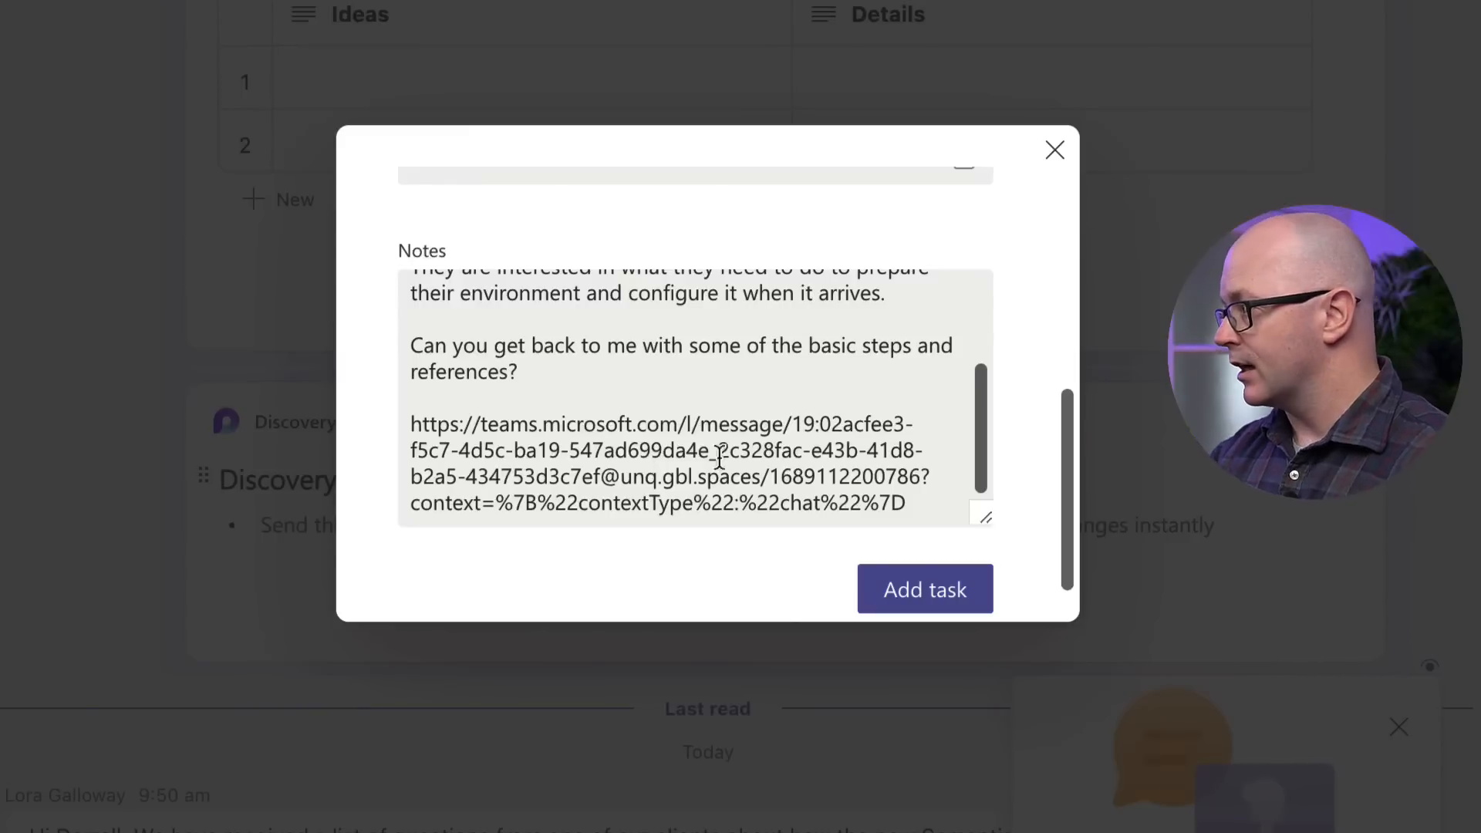
{"action": "left_click", "coordinate": [945, 590]}
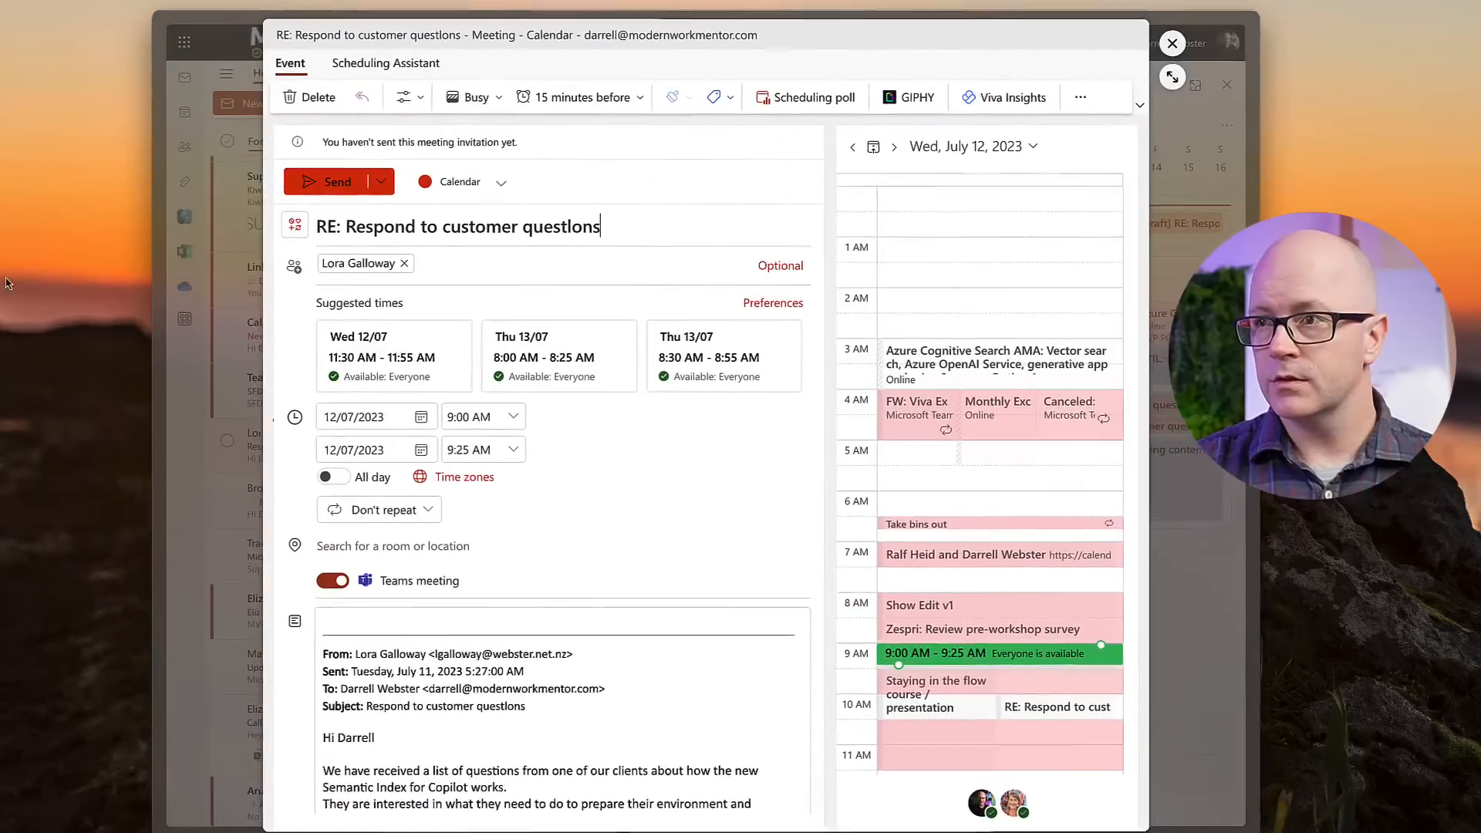
Close the unsent meeting invitation and show the Tasks list from To Do beside the inbox.
{"action": "left_click", "coordinate": [1175, 43]}
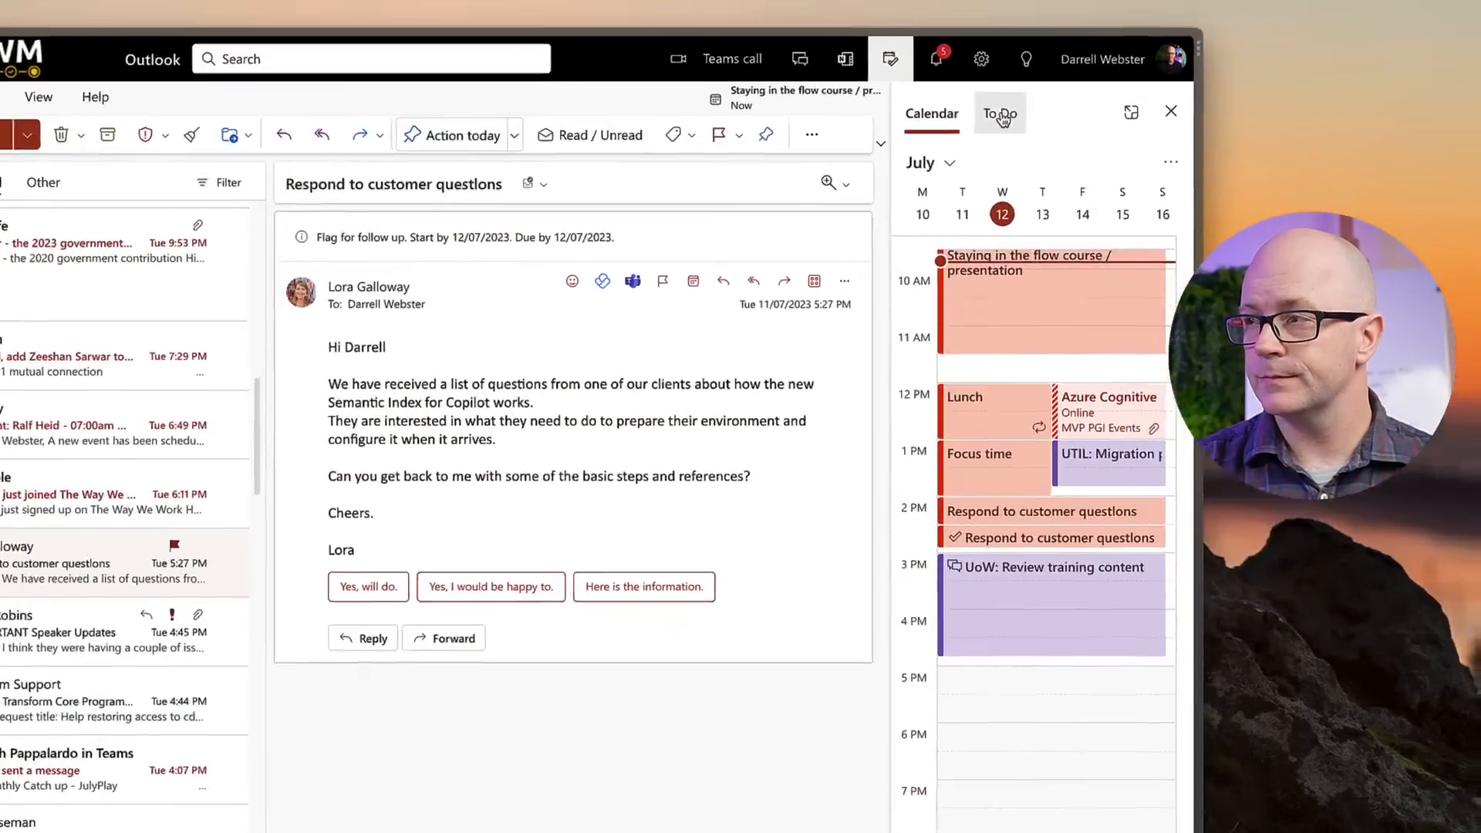
{"action": "left_click", "coordinate": [1103, 80]}
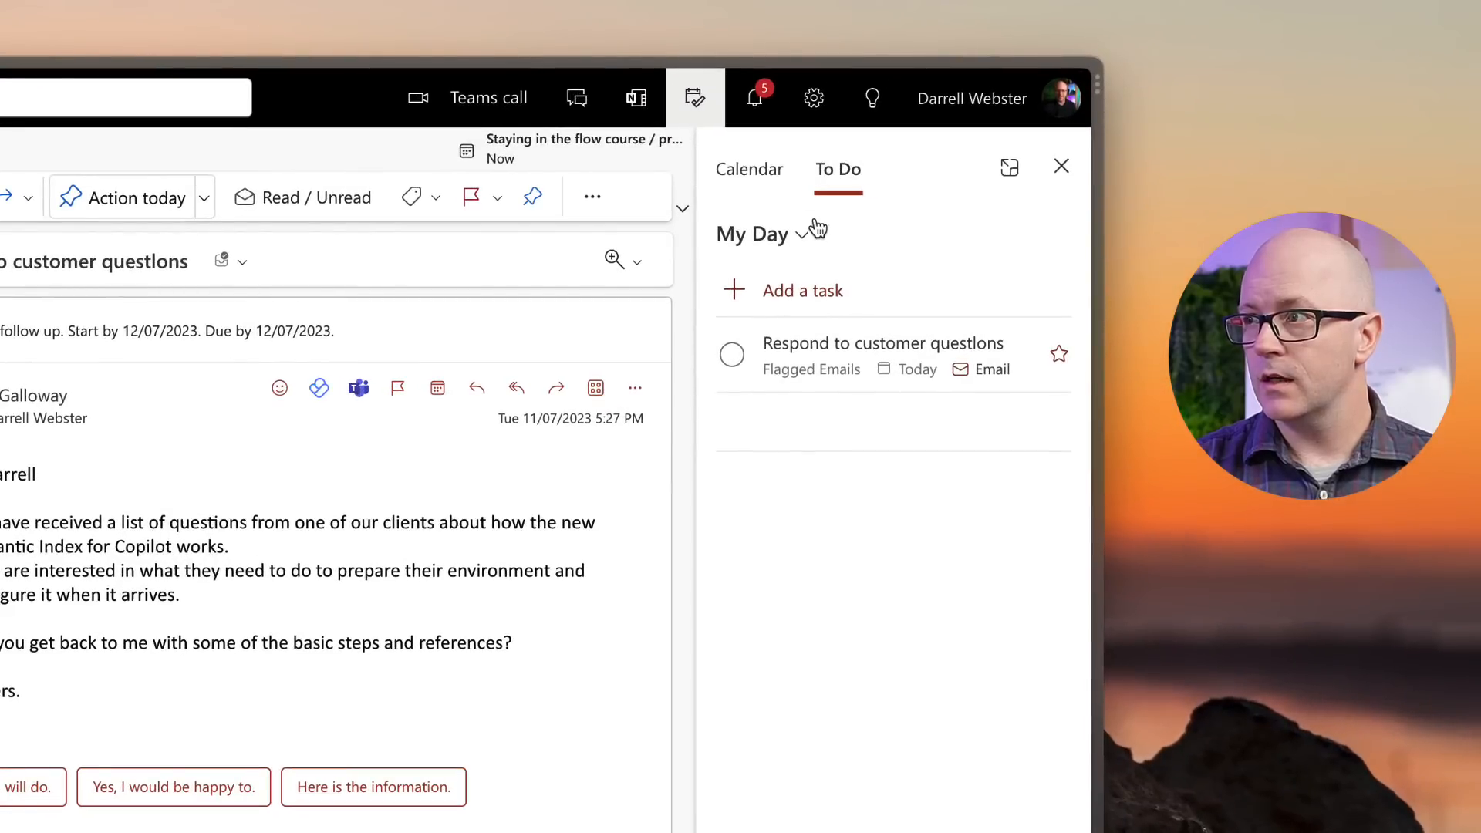
{"action": "left_click", "coordinate": [790, 238]}
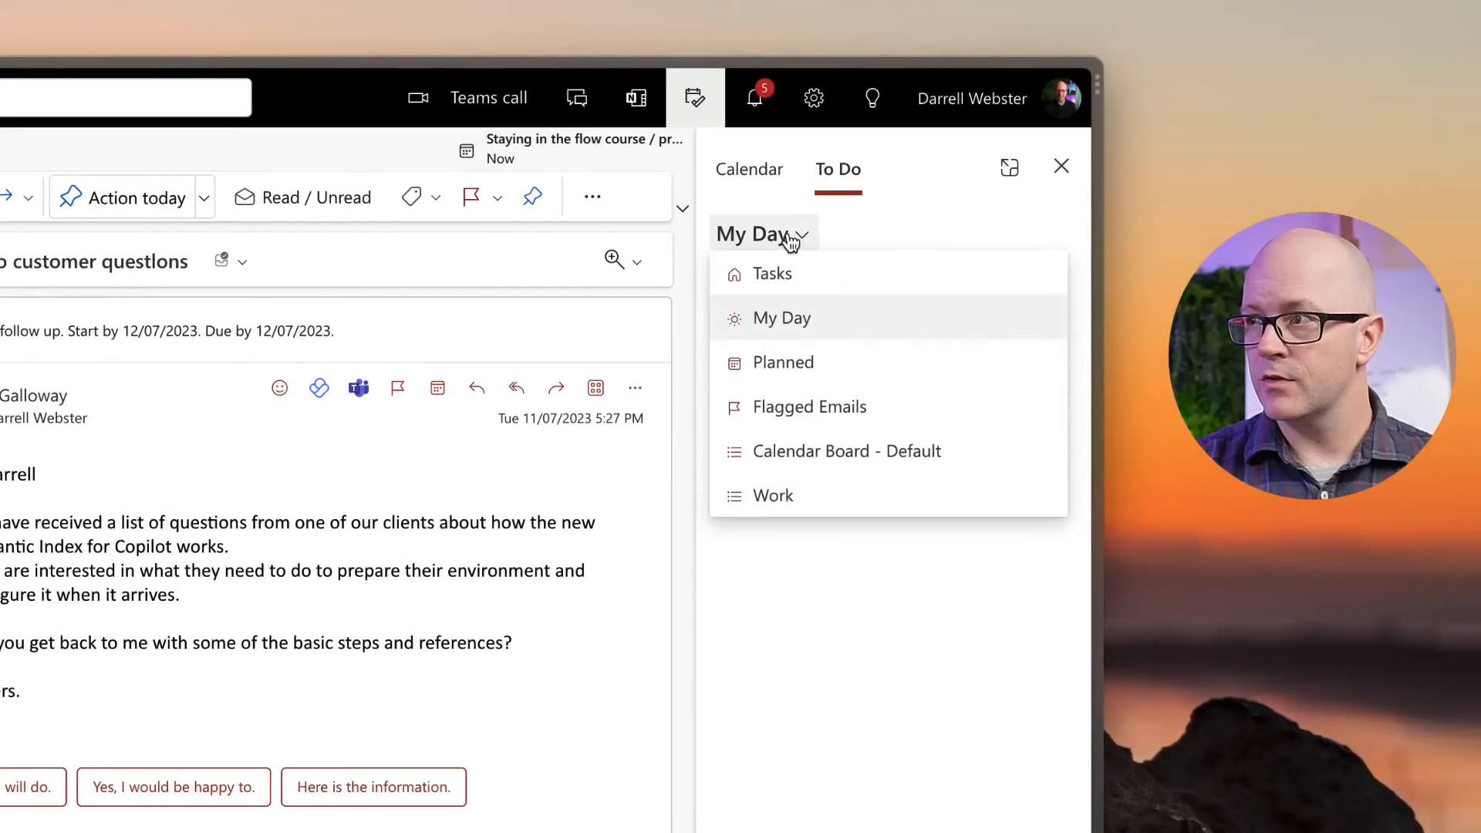
{"action": "left_click", "coordinate": [785, 274]}
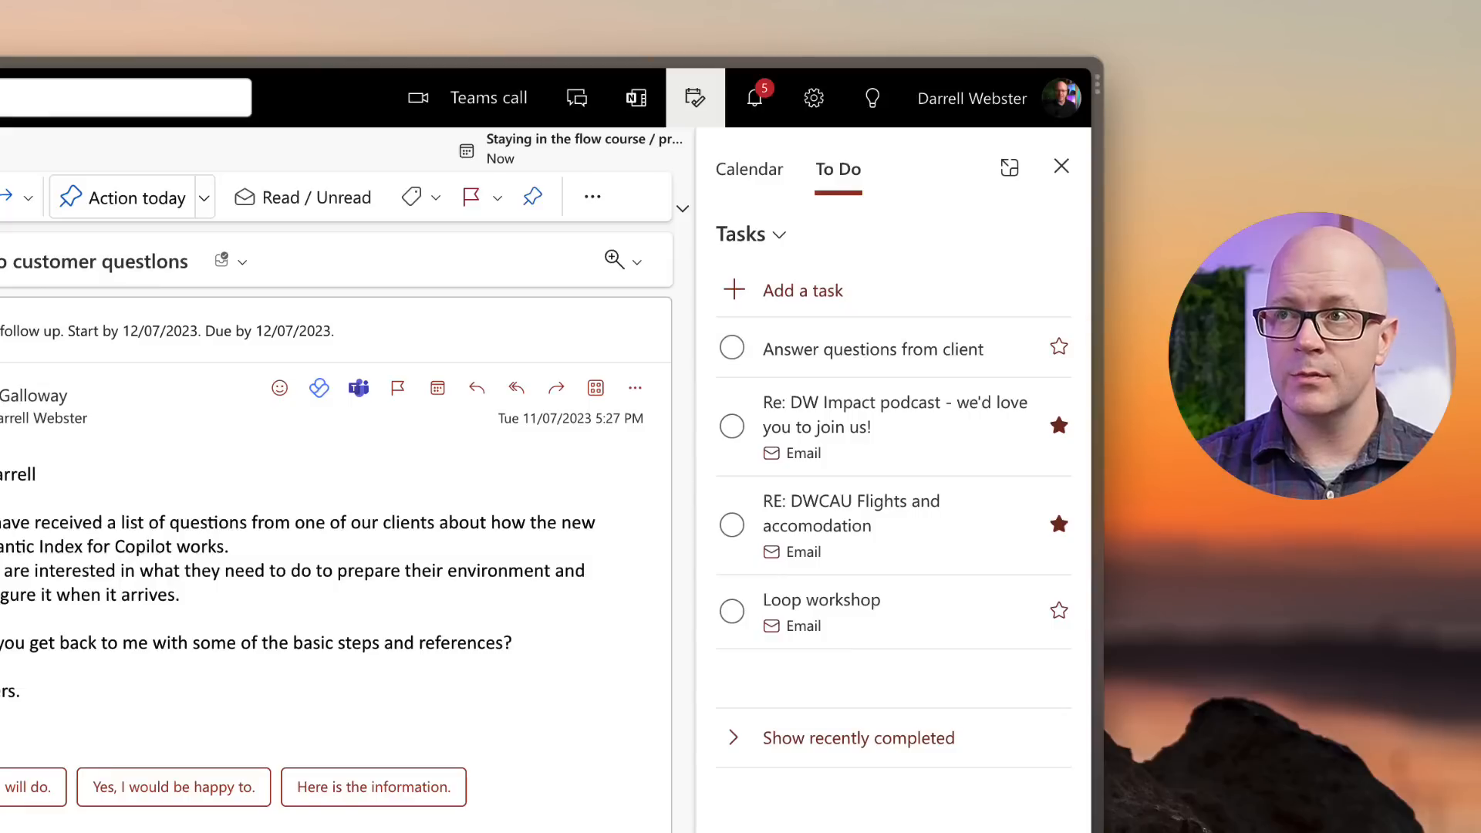
Open the calendar and block time for the "Answer questions from client" task on Wednesday 12 July at 11:30 AM, just before lunch.
{"action": "left_click", "coordinate": [0, 209]}
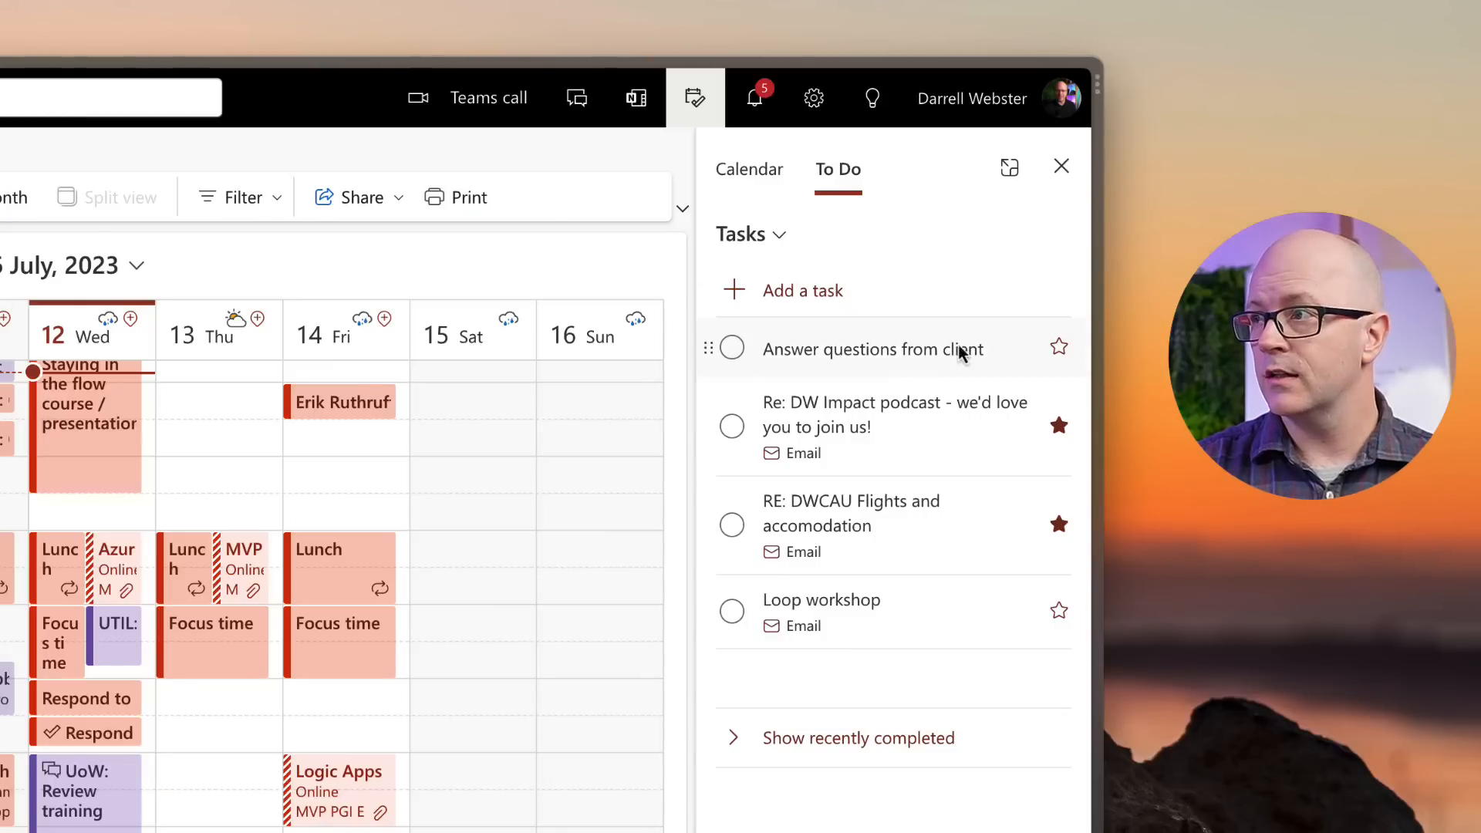
{"action": "left_click_drag", "start_coordinate": [936, 362], "coordinate": [537, 511]}
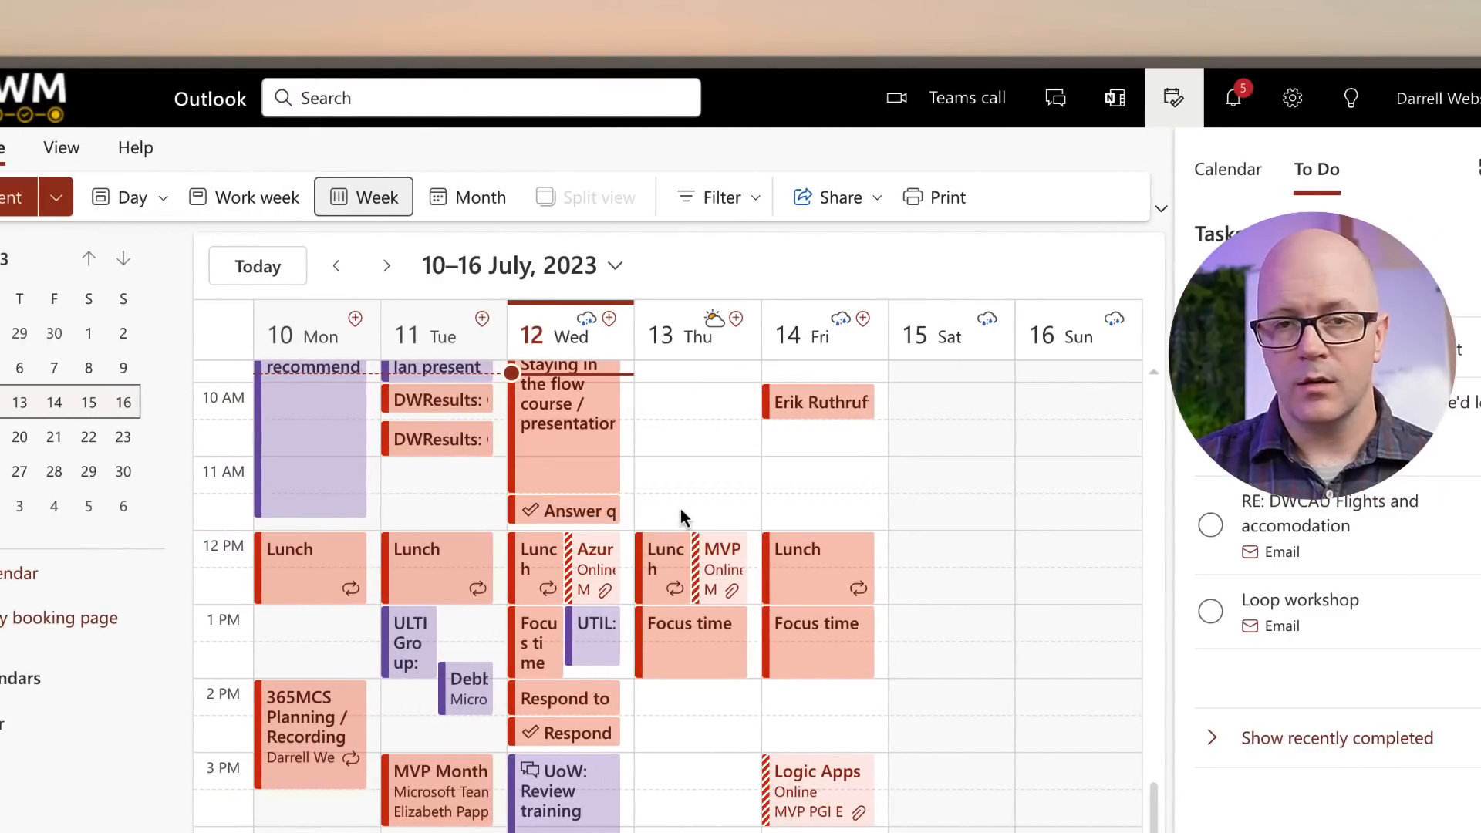